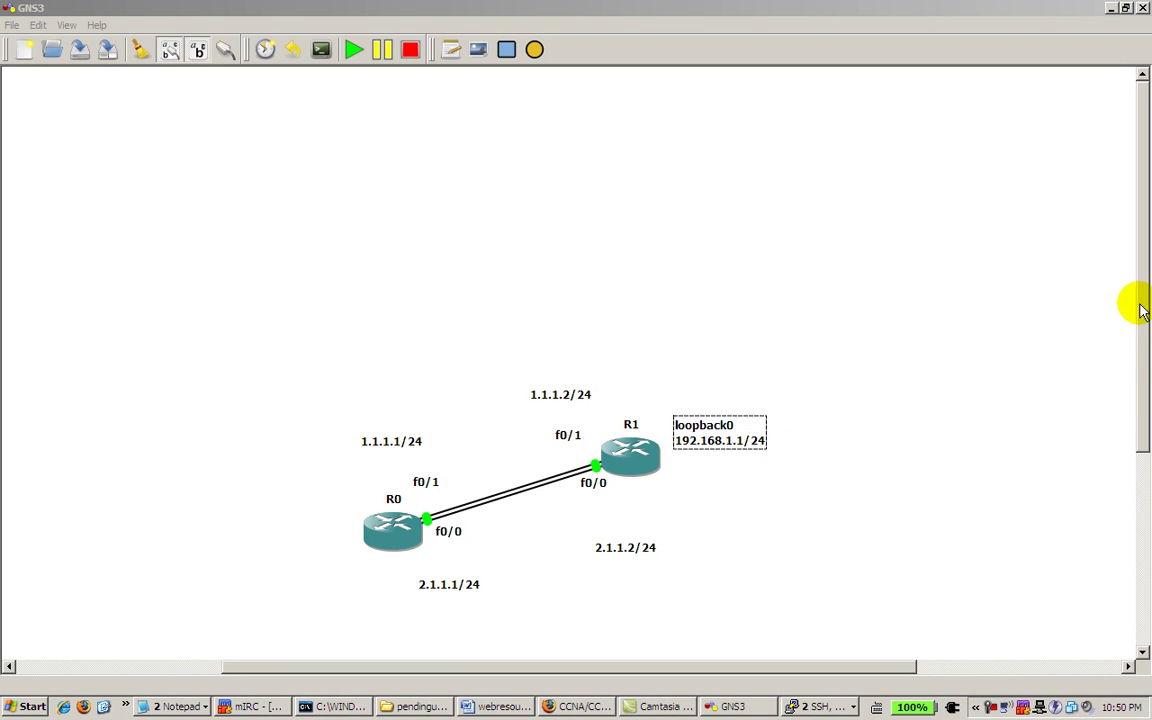
Deselect the loopback0 label and bring R0's console forward beside the topology
left_click_drag(1139, 305, 1139, 352)
left_click(825, 450)
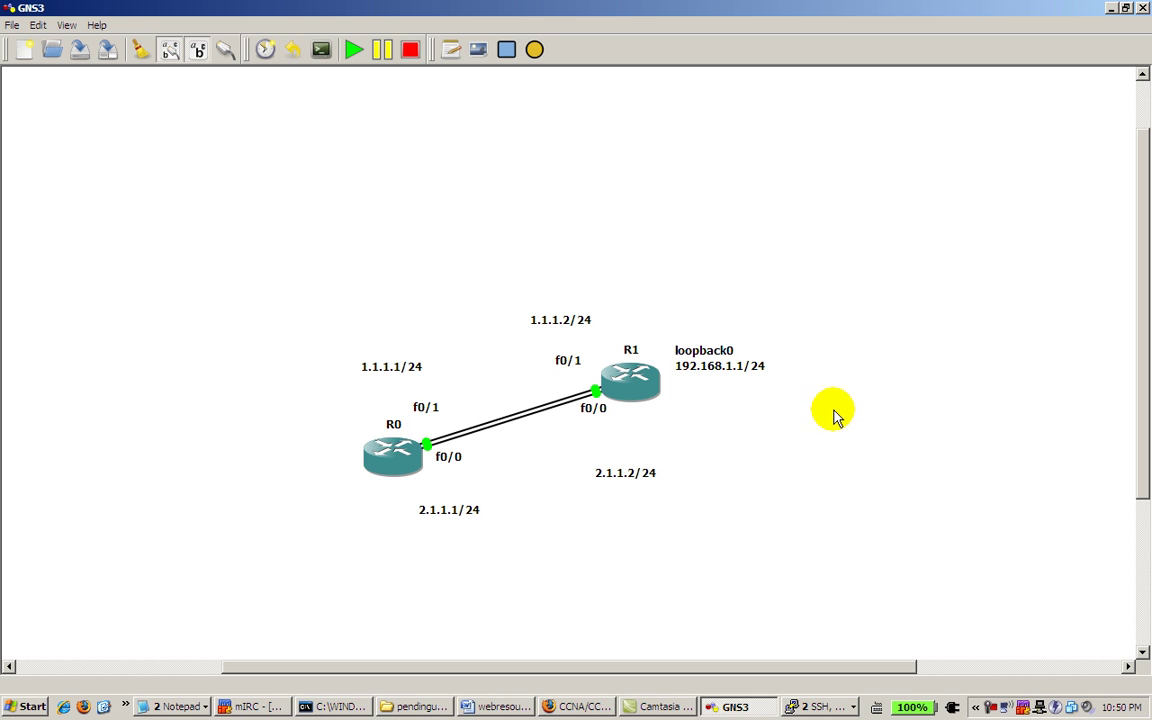
mouse_move(631, 390)
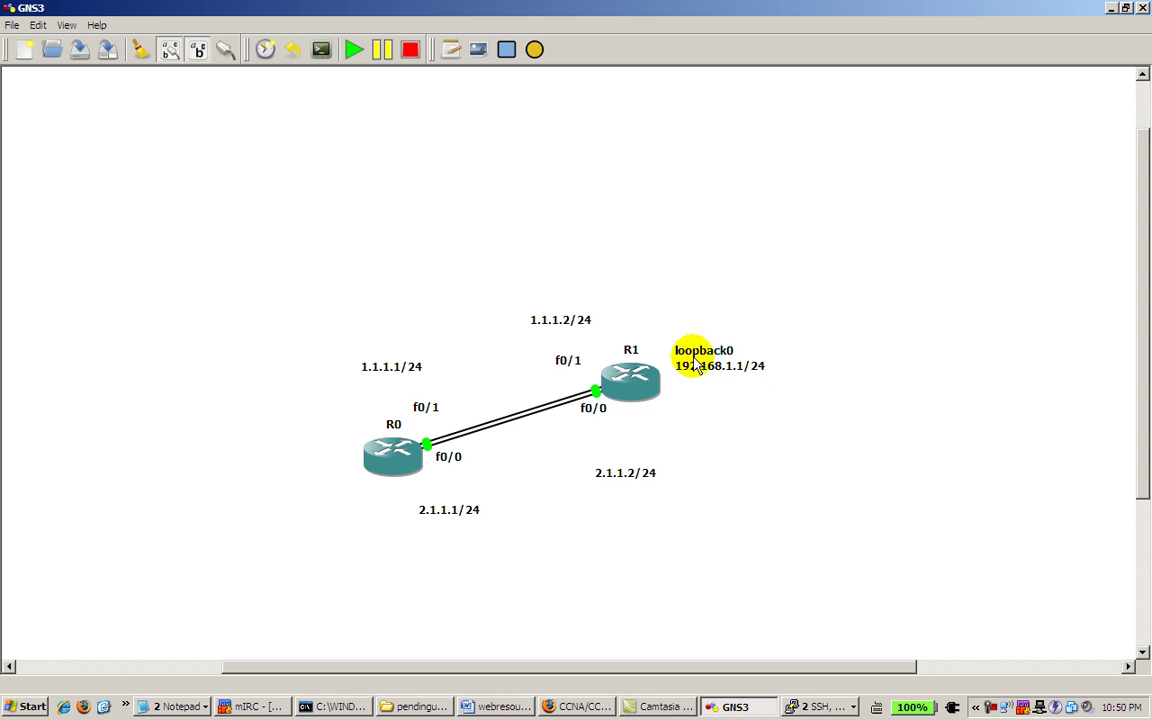
mouse_move(625, 368)
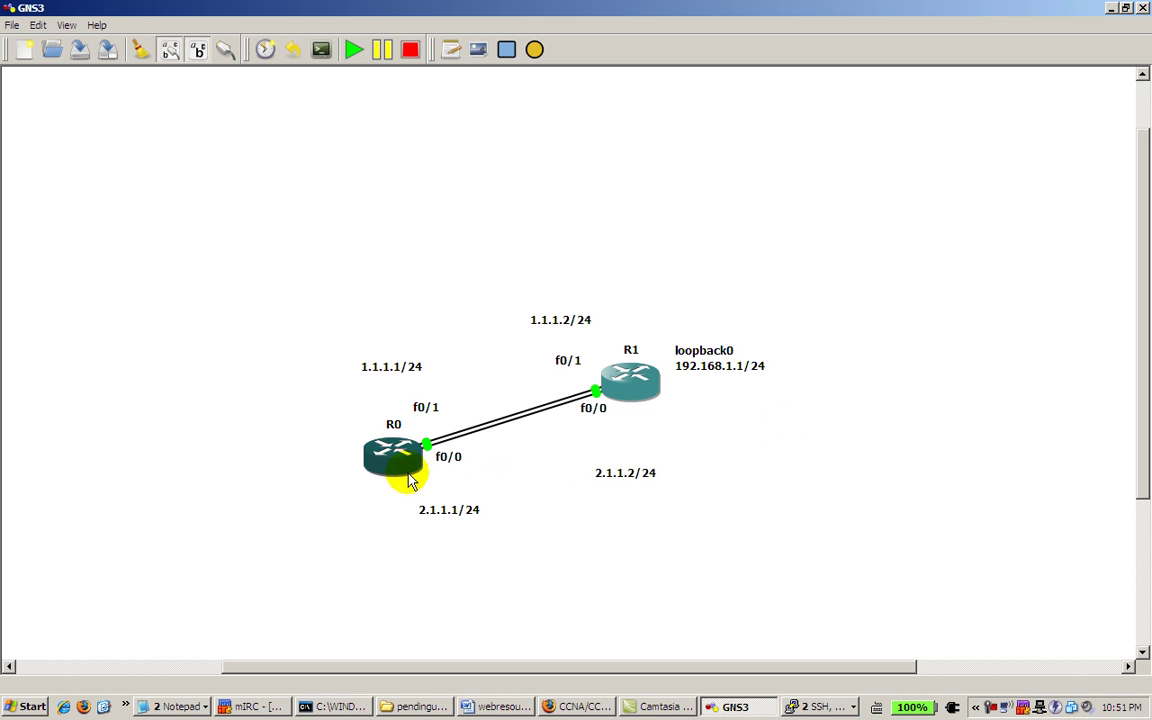
mouse_move(395, 470)
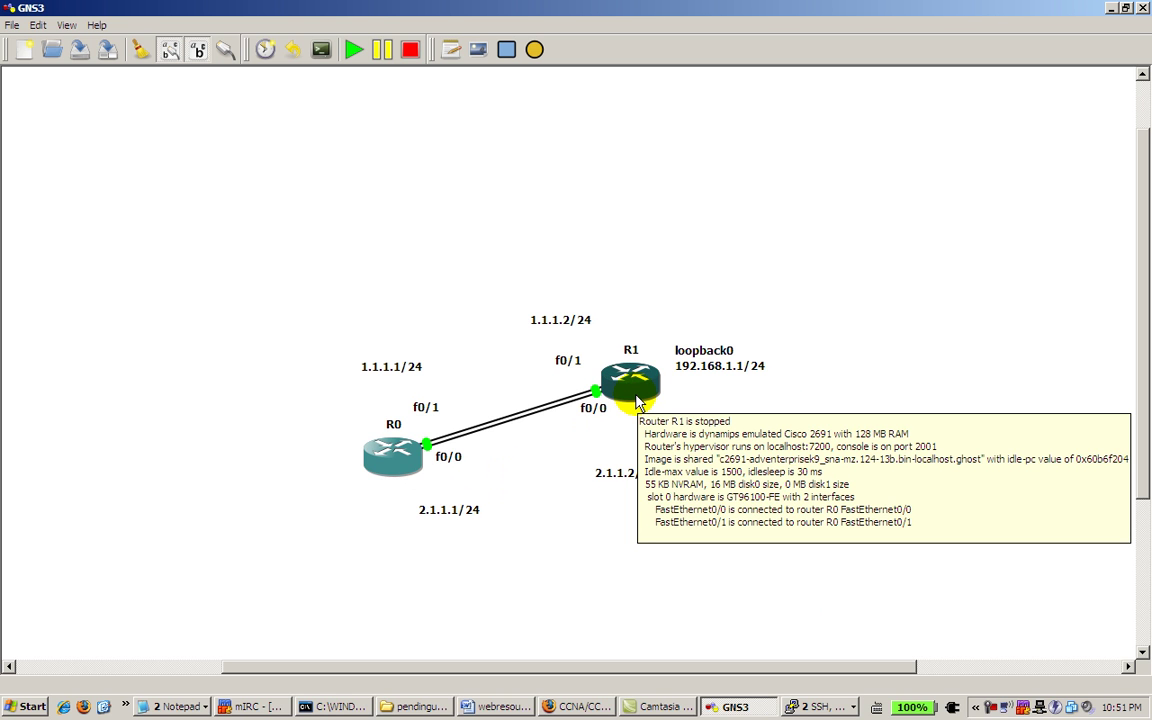
mouse_move(382, 435)
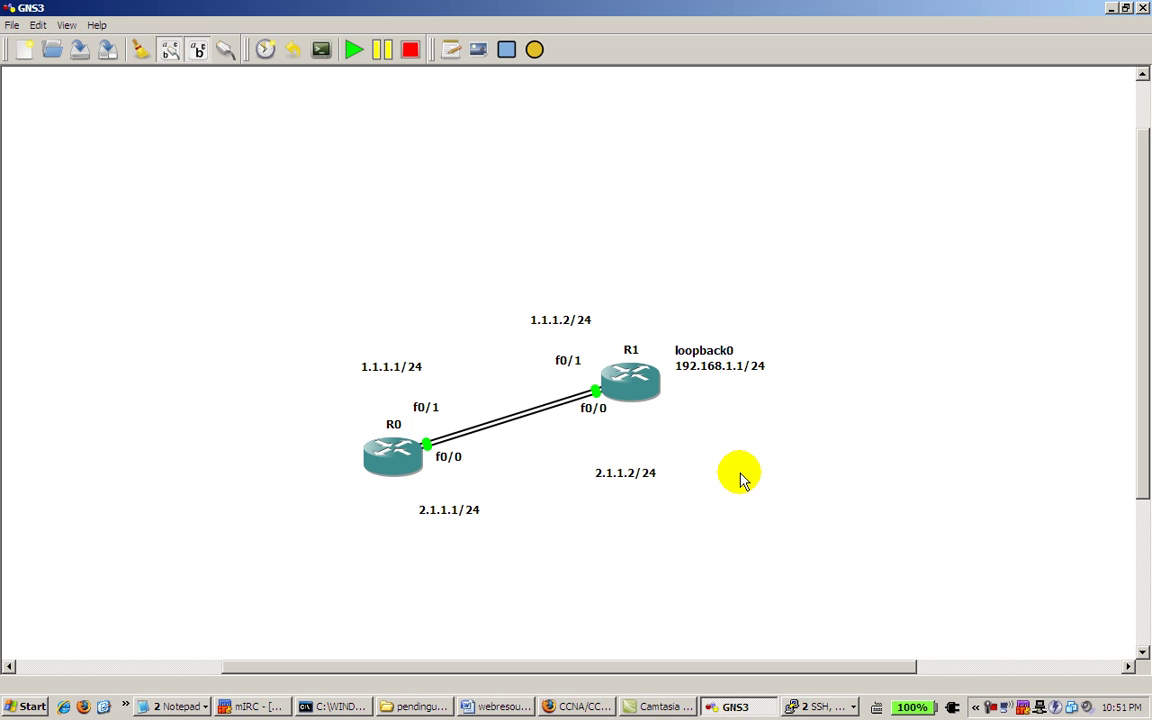
left_click(818, 705)
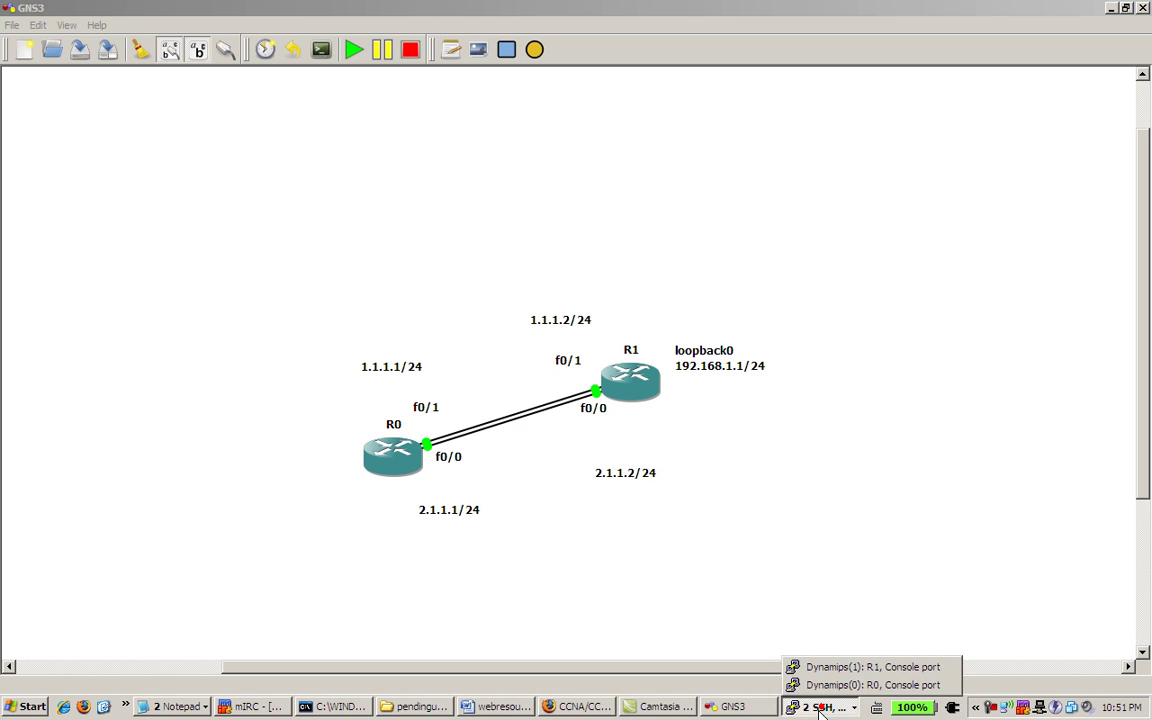
left_click(820, 683)
left_click_drag(743, 100, 745, 217)
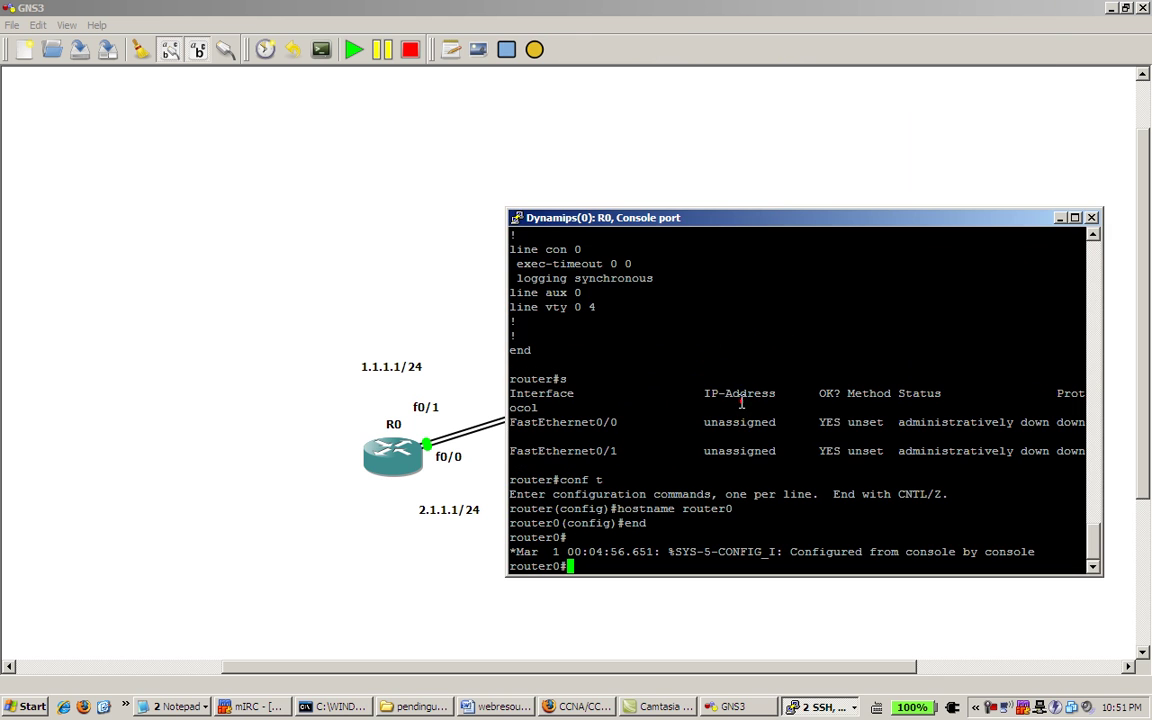
On R0, assign 2.1.1.1/24 to FastEthernet0/0 and enable it
type("conf t")
key("Return")
type("inteface fast 0/0")
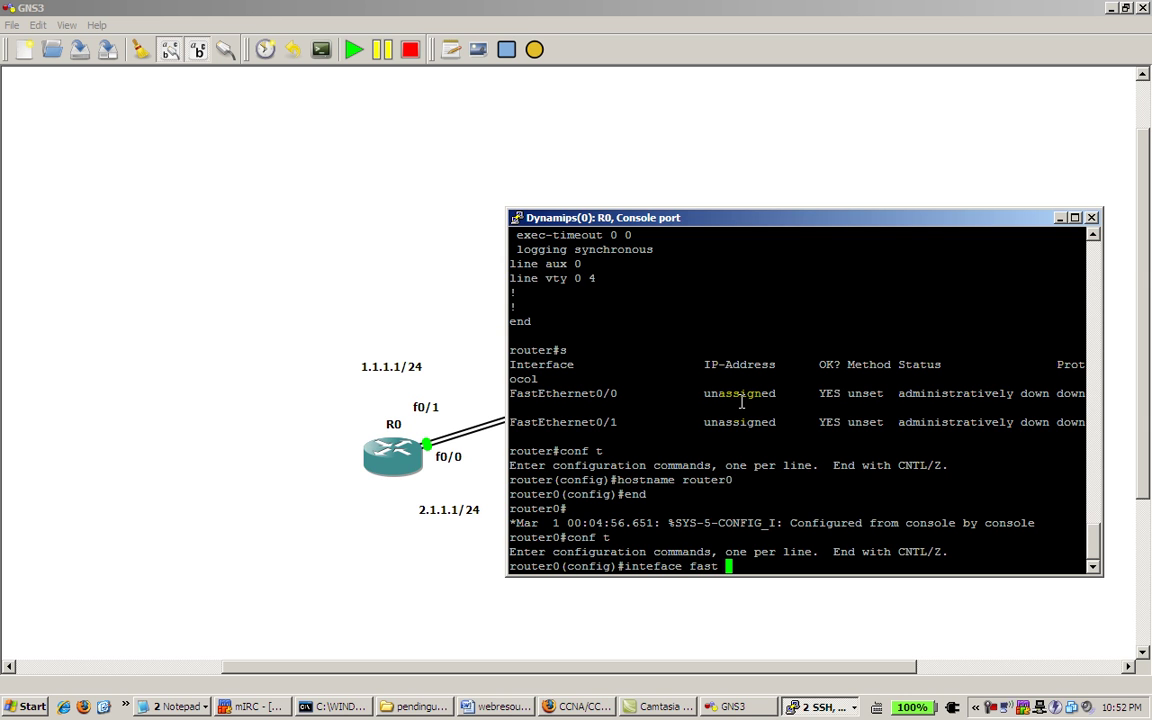
key("Return")
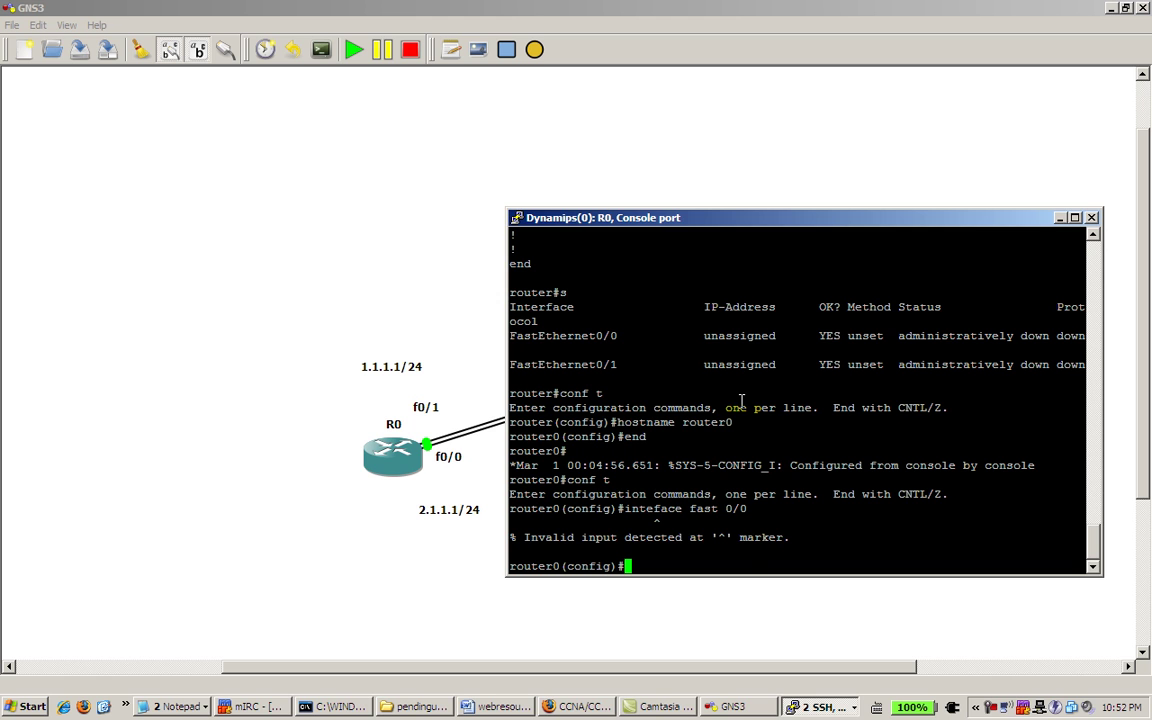
key("Up")
key("Left")
key("Left")
key("Left")
key("Left")
key("Left")
key("Left")
key("Left")
key("Left")
key("Left")
key("Left")
key("Left")
key("Left")
type("r")
key("Return")
type("ip address ")
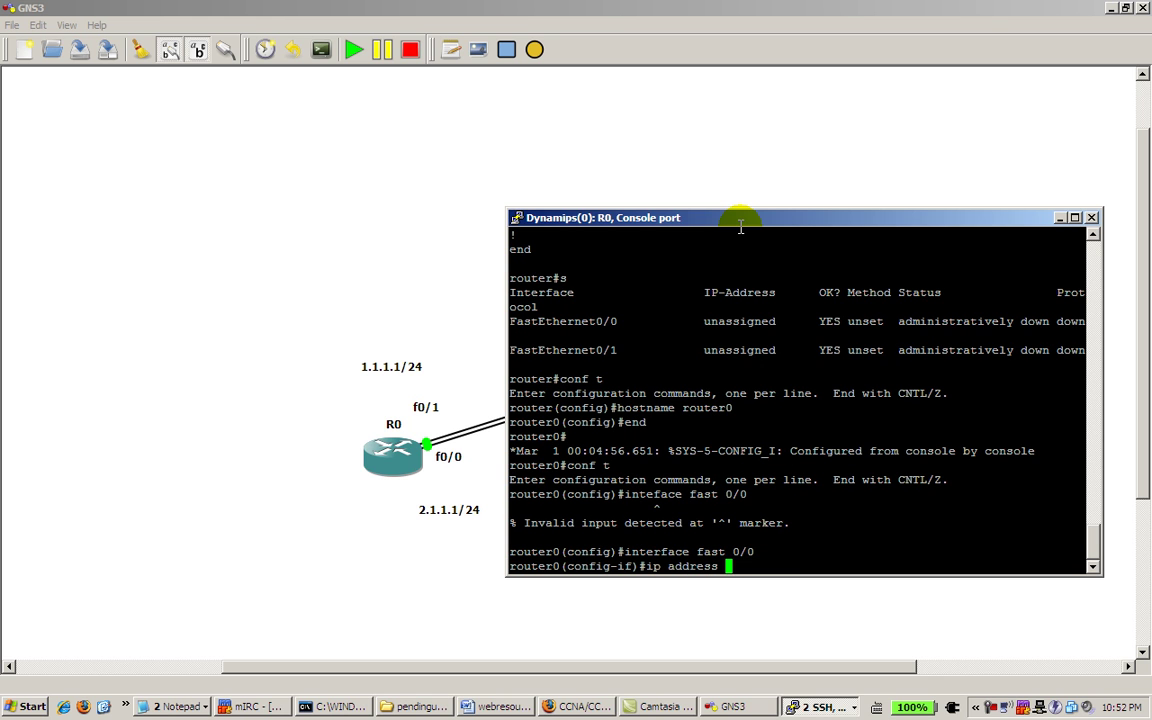
type("2.1.1.1 255.255.255.0")
key("Return")
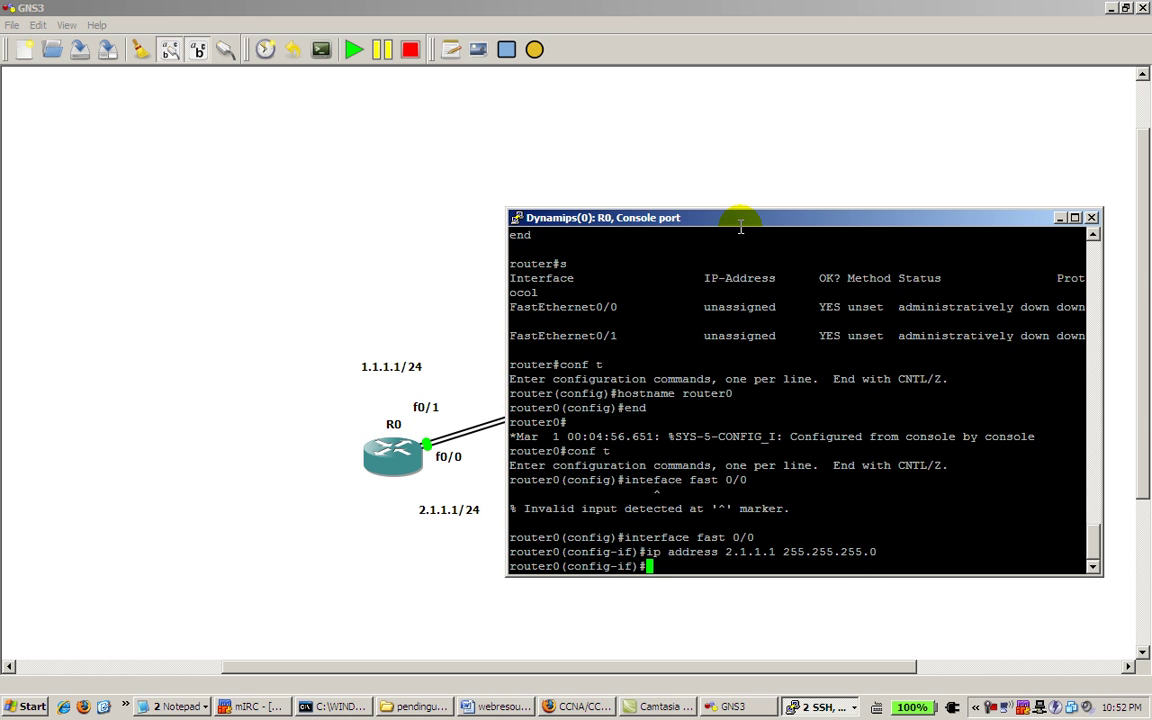
type("no shut")
key("Return")
Assign 1.1.1.1/24 to R0's FastEthernet0/1, enable it, and minimize the console
type("int fast 0/1")
key("Return")
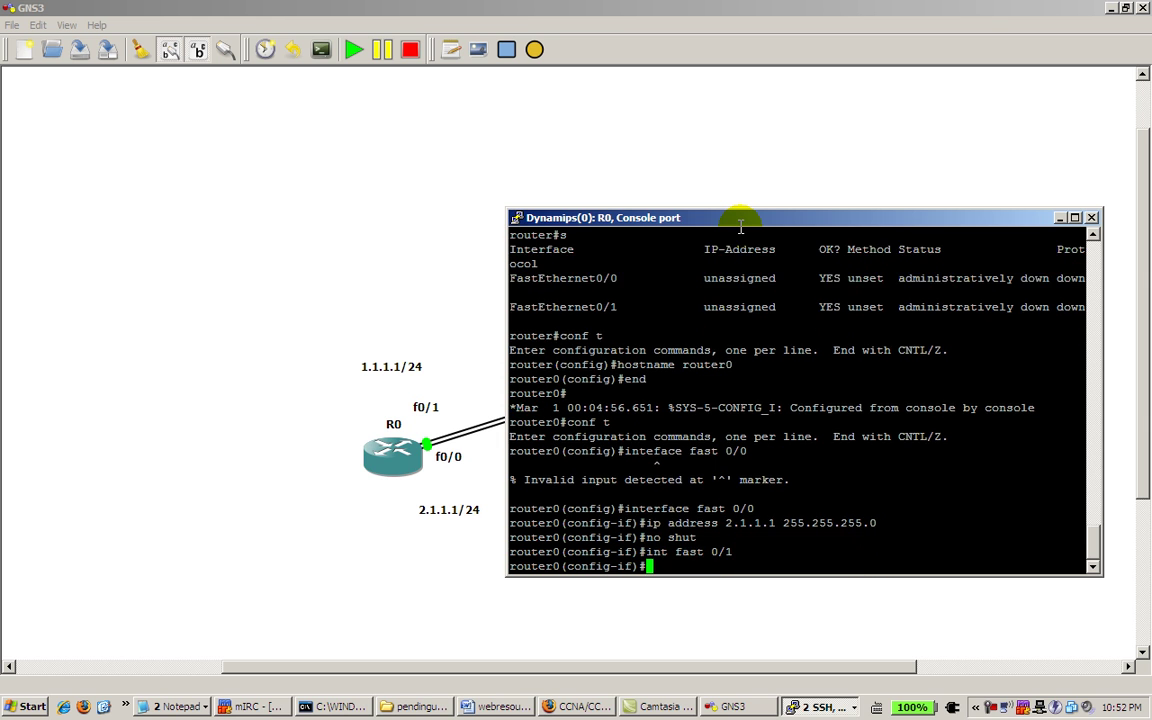
type("ip addr")
key("BackSpace")
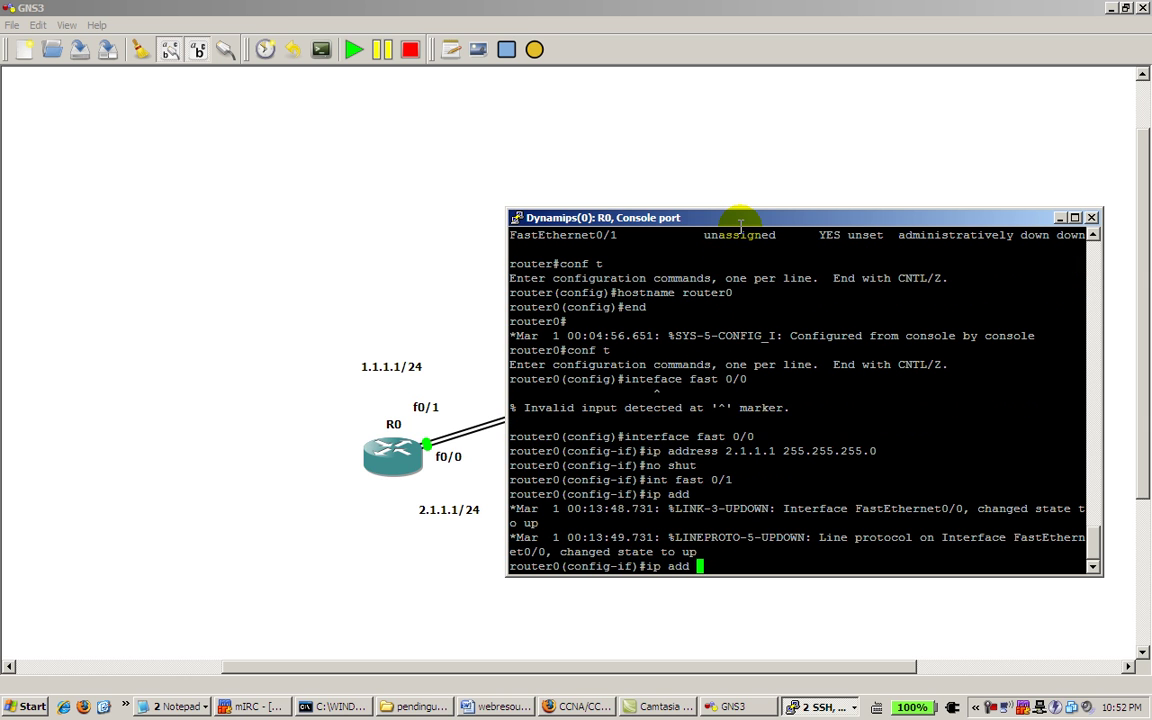
type("1.1.1.1 255.255.255.0")
key("Return")
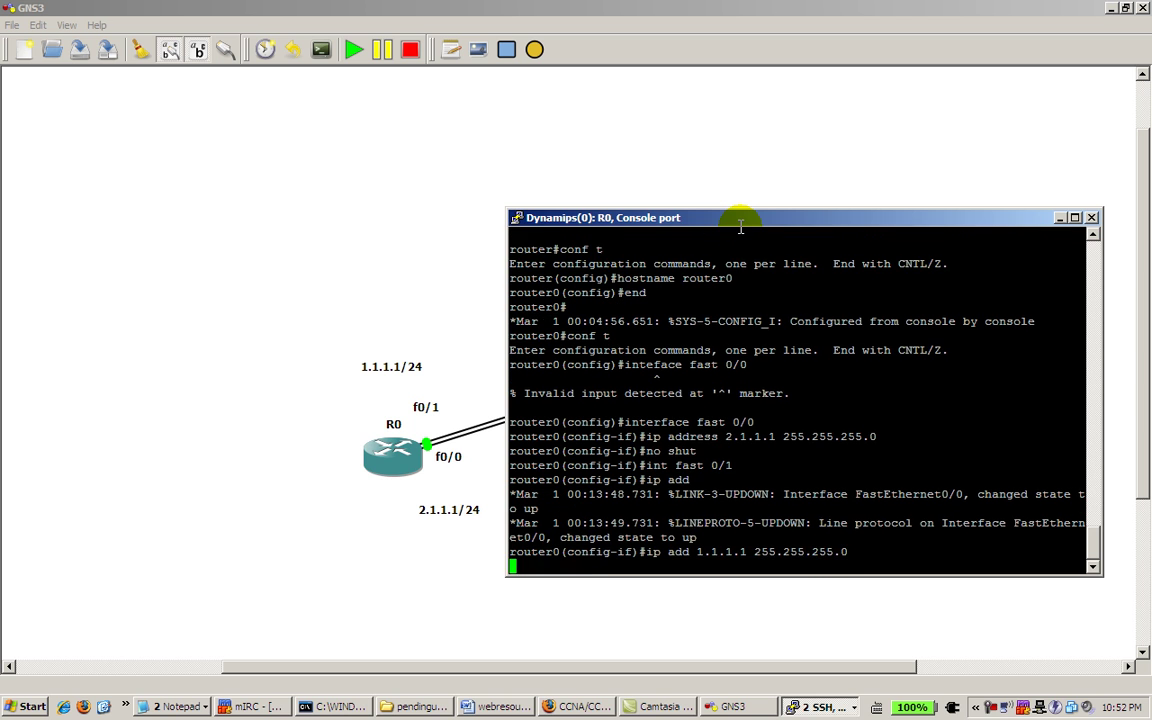
type("no shut")
key("Return")
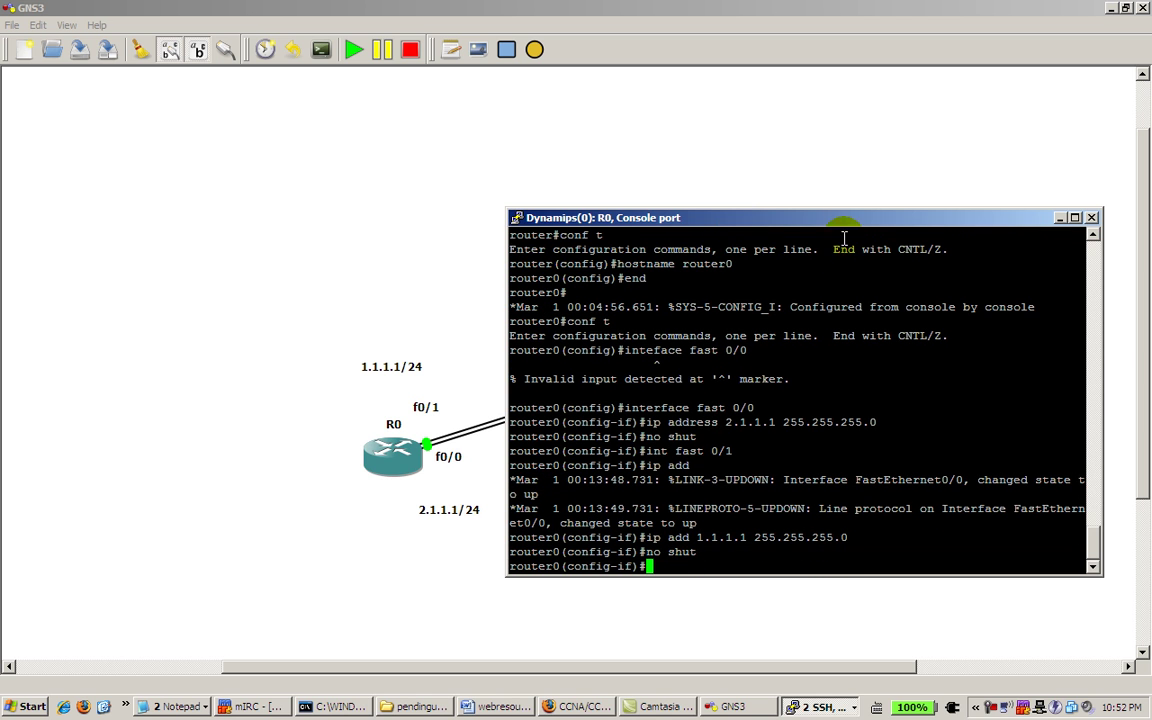
left_click(1059, 217)
Bring up R1's console and give its FastEthernet0/0 2.1.1.2/24, enabled
left_click(820, 706)
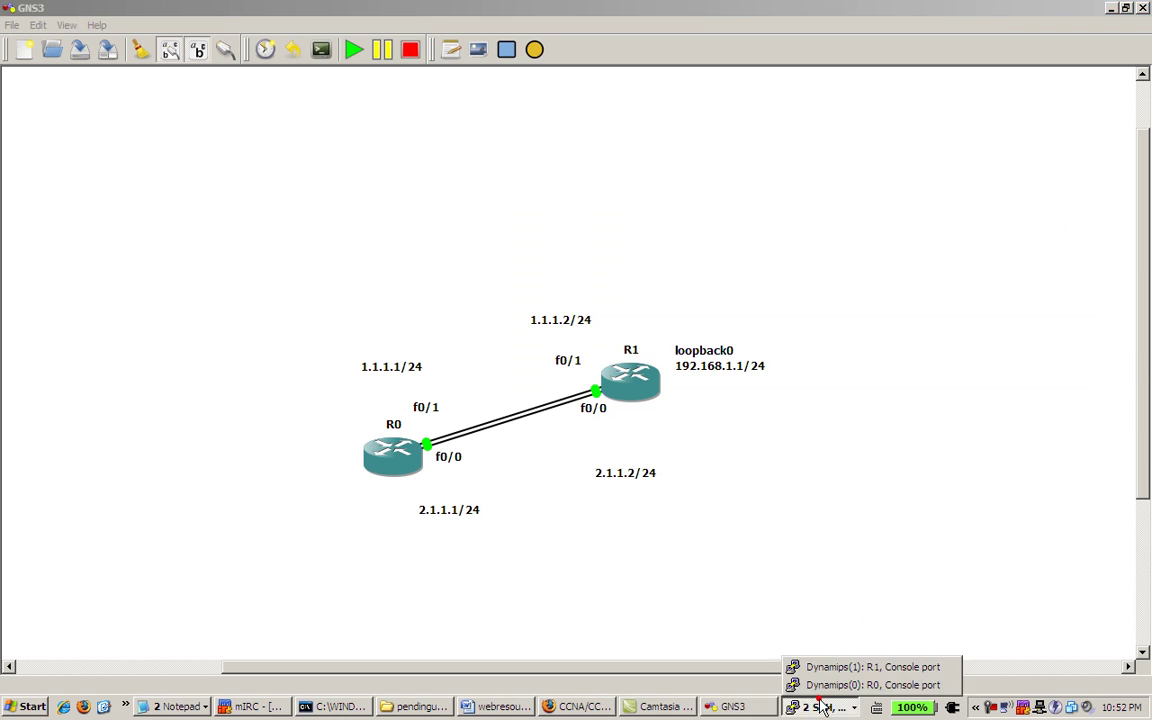
left_click(860, 661)
left_click_drag(731, 99, 910, 192)
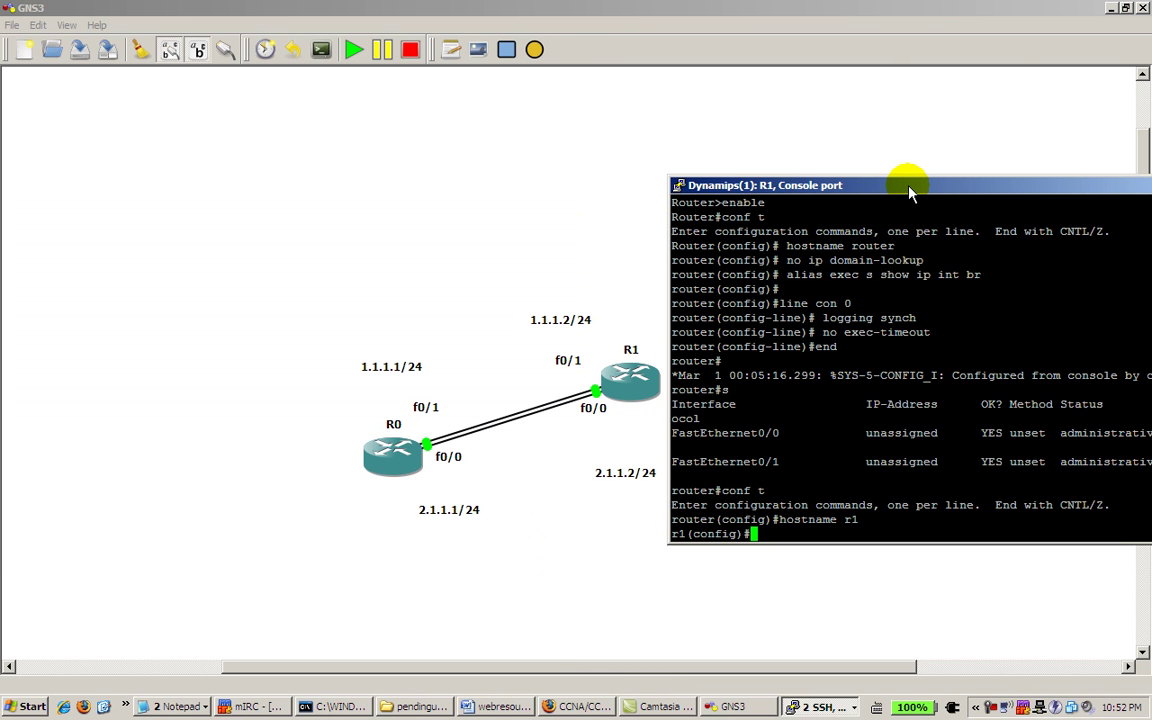
type("int fast 0/0")
key("Return")
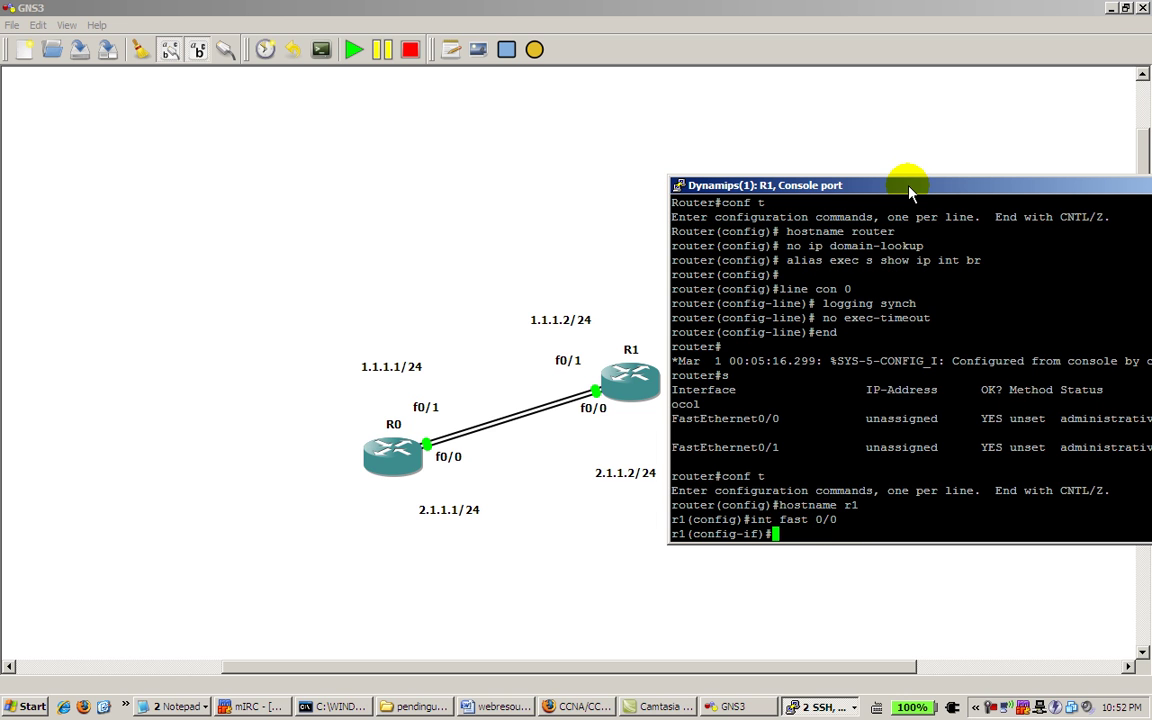
type("ip add 2.1.1.2 255.255.255.0")
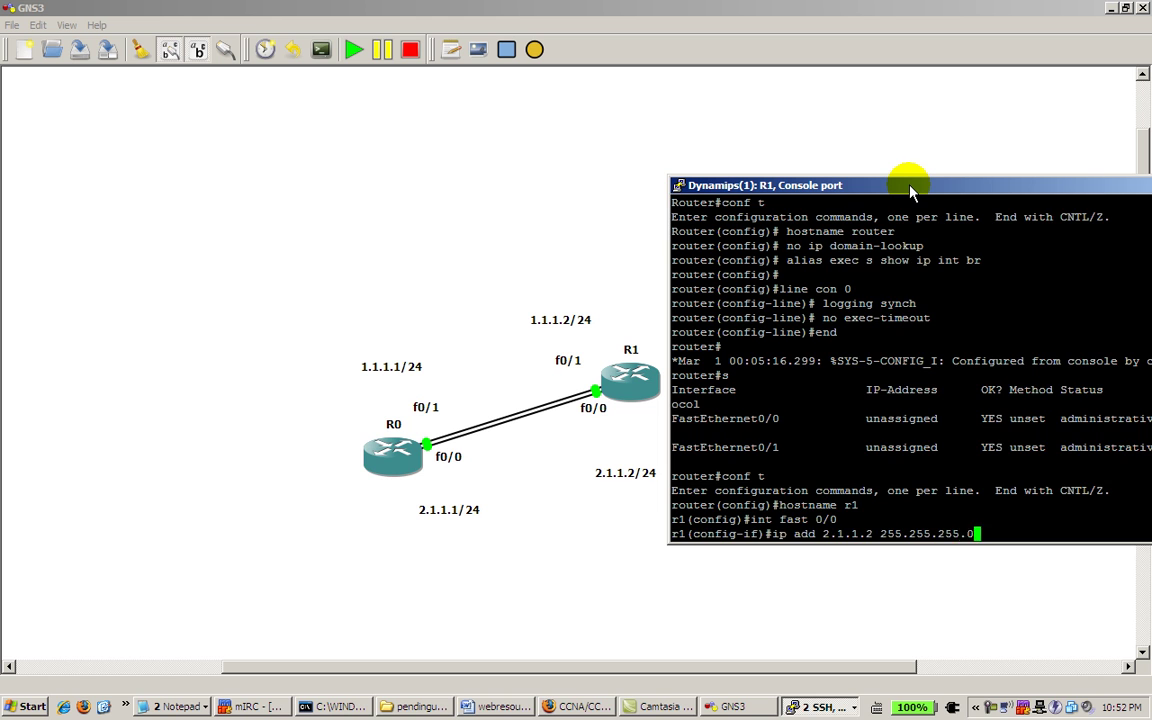
key("Return")
type("no shut")
key("Return")
Give R1's FastEthernet0/1 the address 1.1.1.2/24 and enable it
type("in")
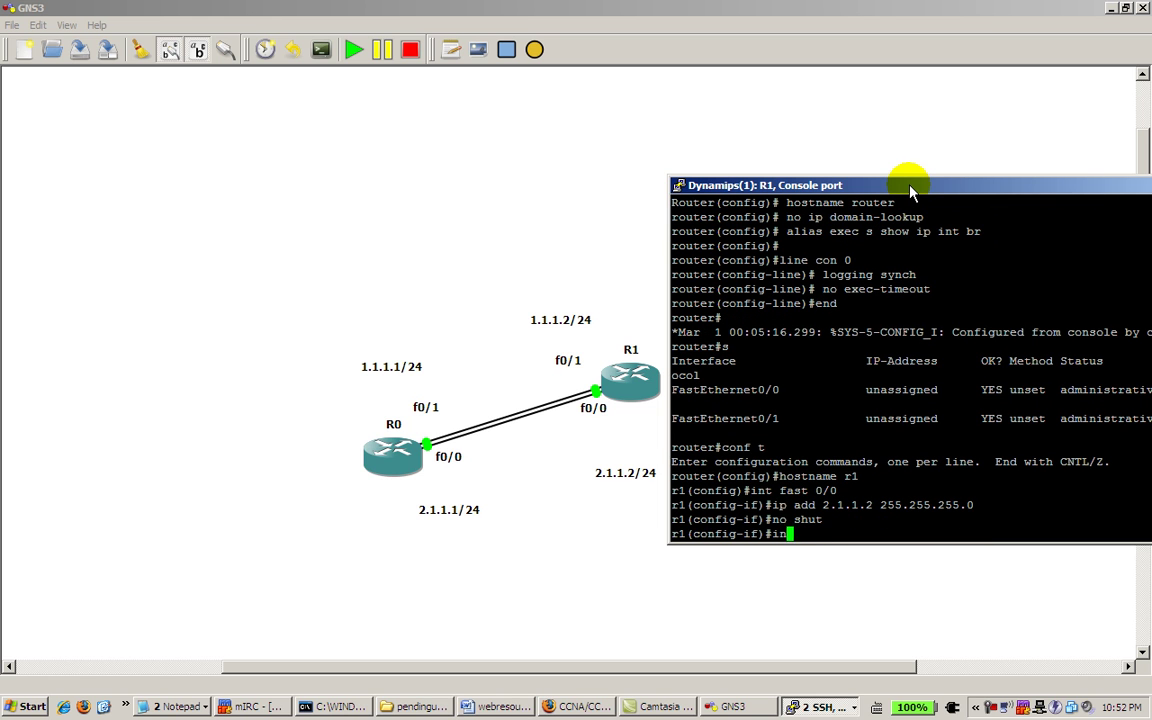
type("t fast 0/1")
key("Return")
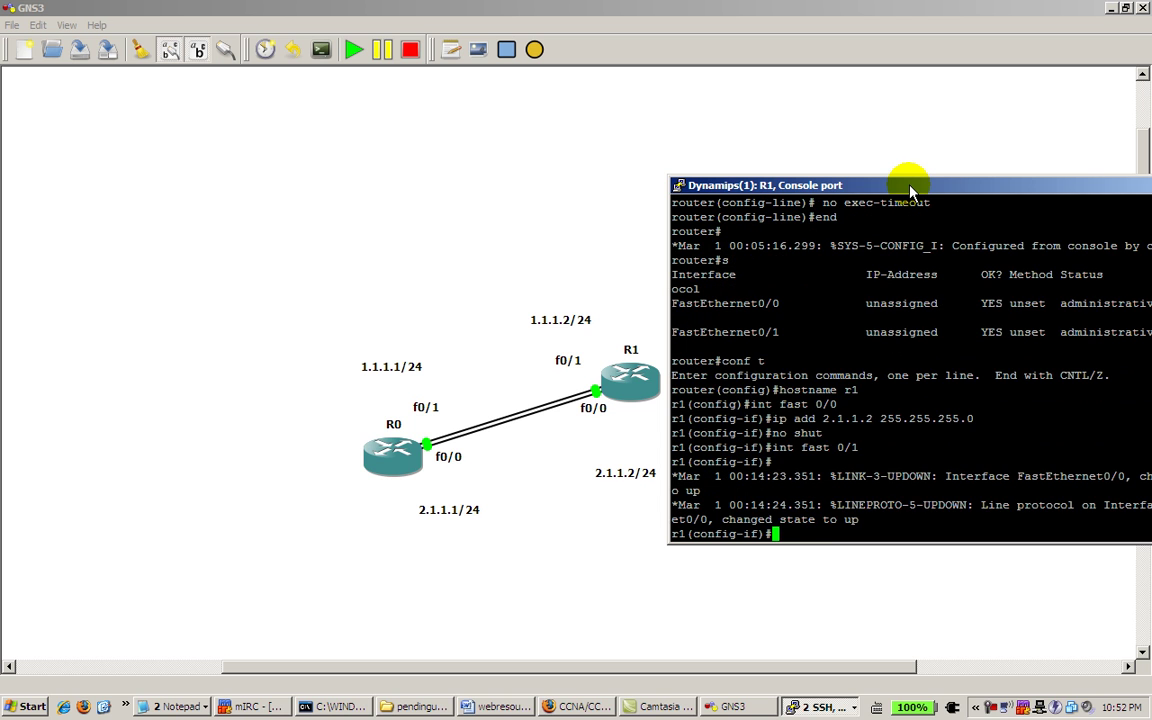
type("ip add")
key("Tab")
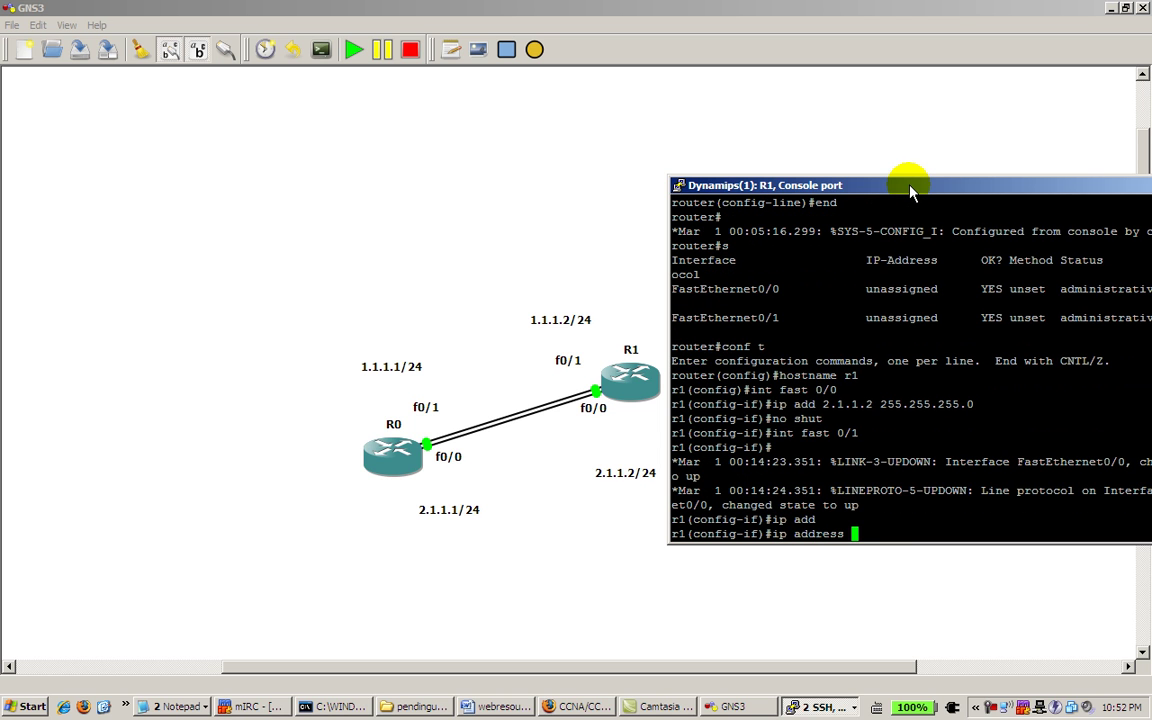
type("1.1.1.2 255.255.255.0")
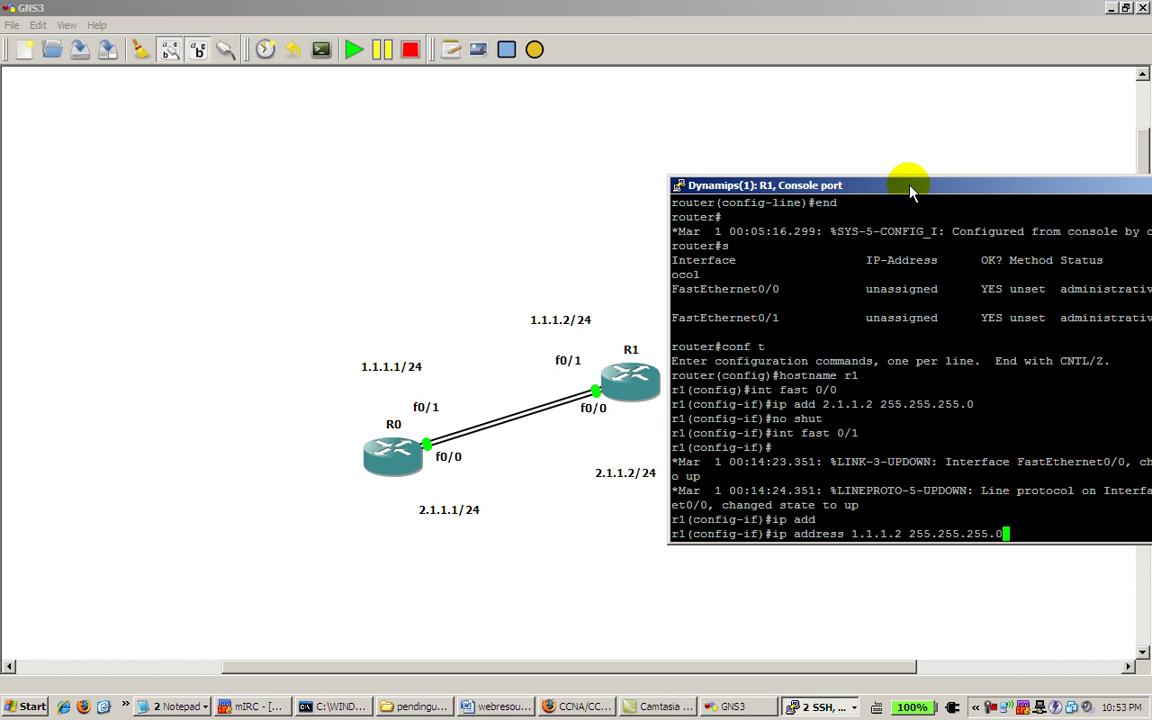
key("Return")
type("no shut")
key("Return")
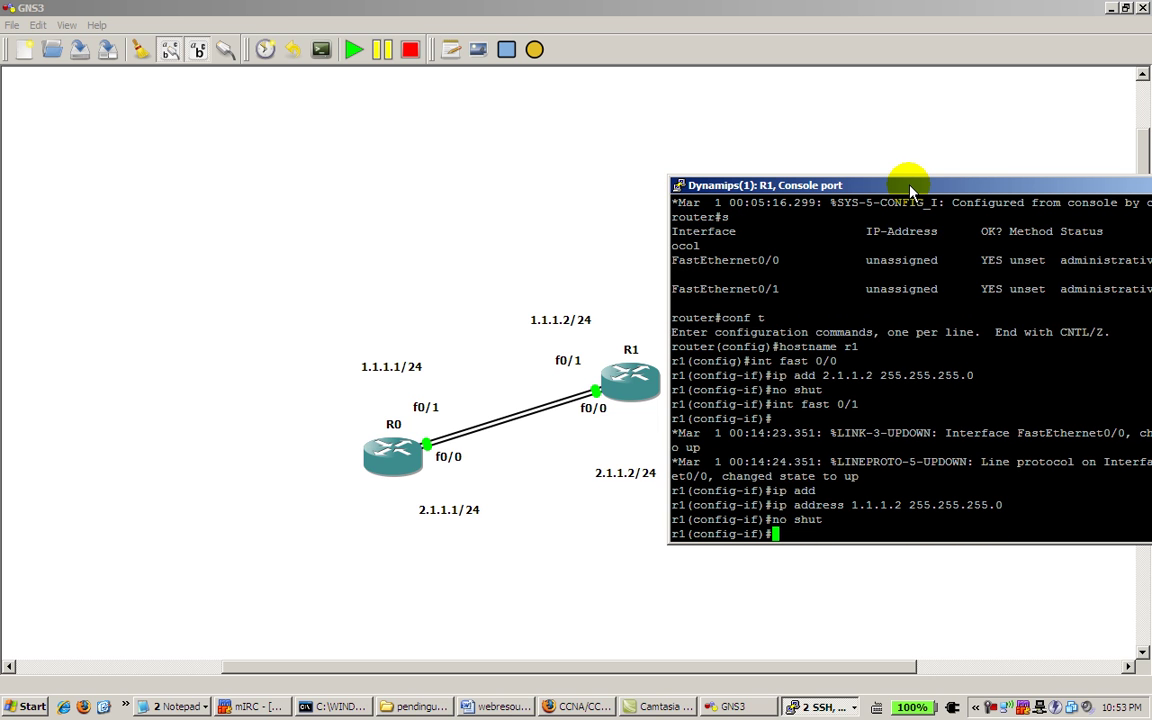
Assign 192.168.1.1/24 to R1's loopback0
left_click_drag(910, 190, 282, 169)
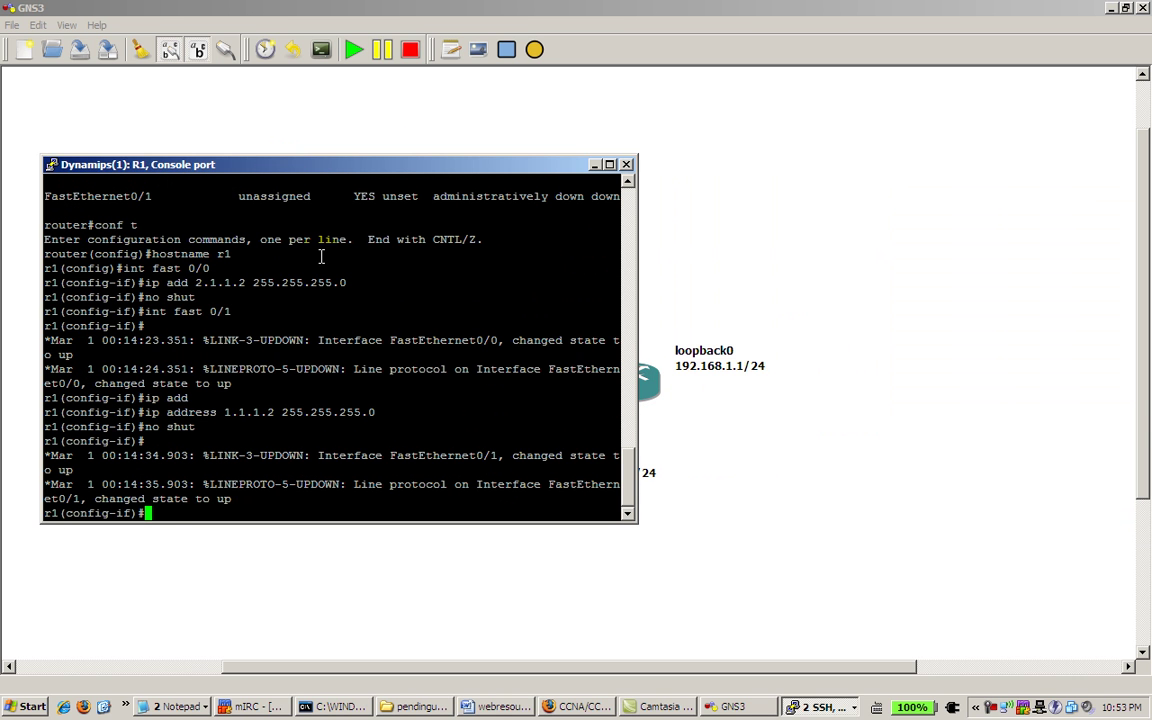
type("int loopback0")
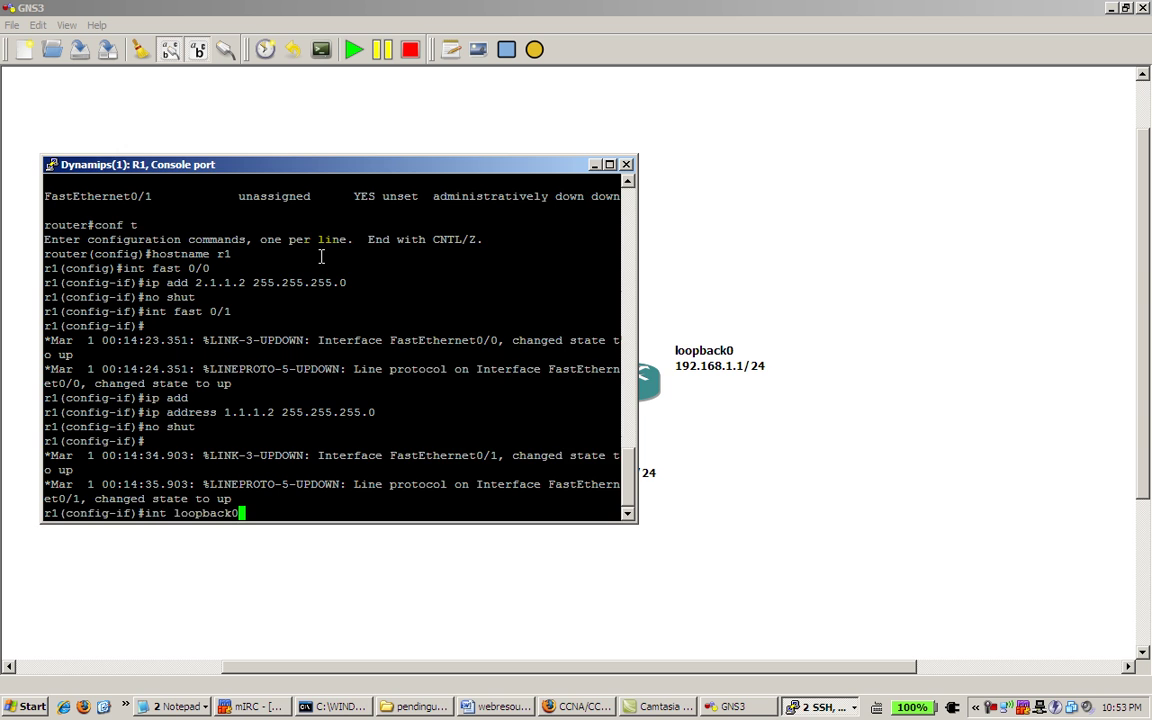
key("Return")
type("ip addr")
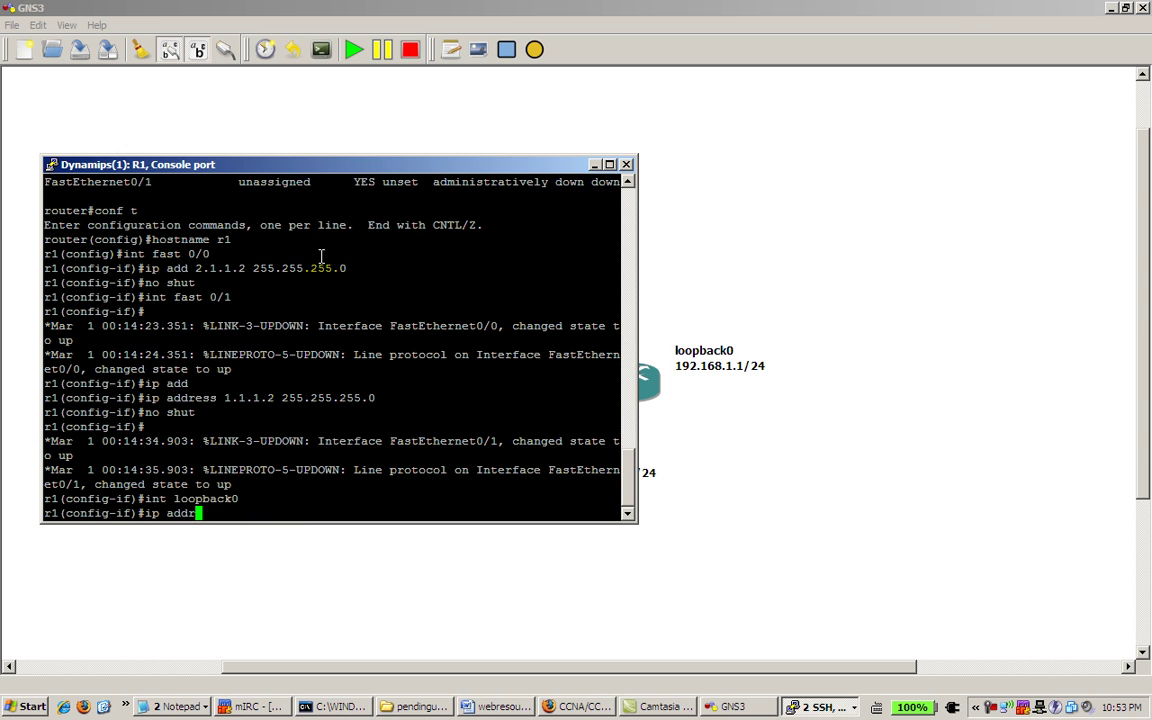
type("ess 192.168.1.1 255.255.2")
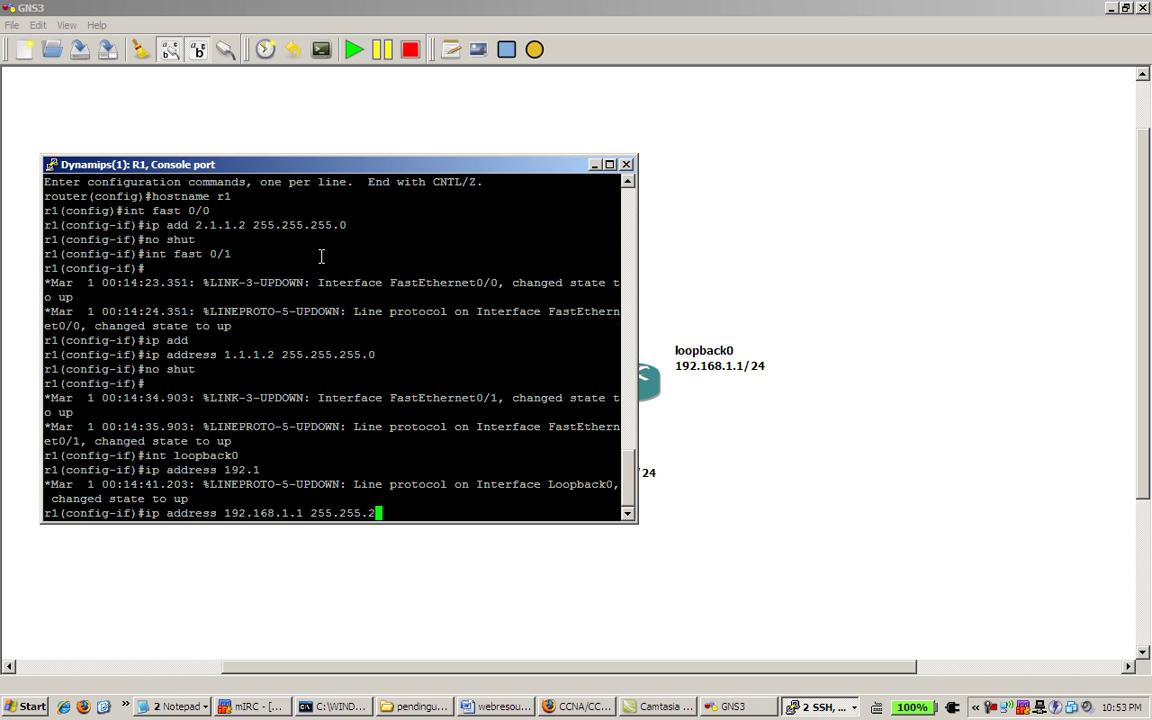
type("55.255.0")
key("Return")
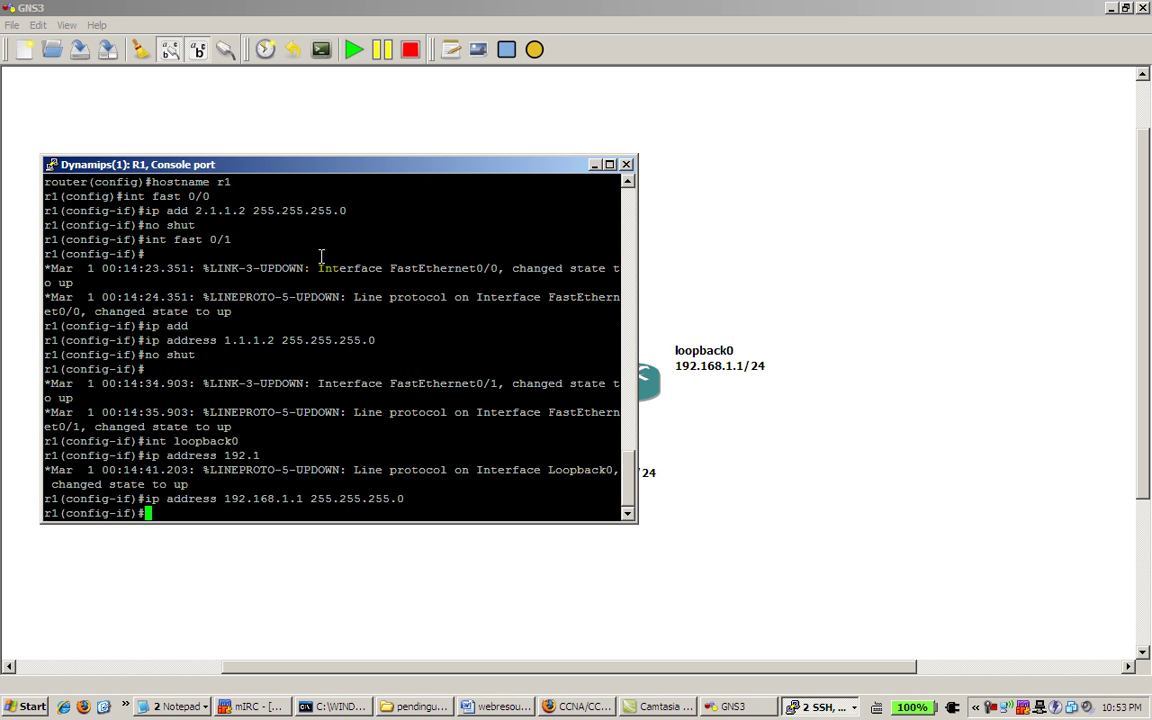
Switch to R0's console, minimizing R1's, and exit configuration mode with end
left_click(815, 706)
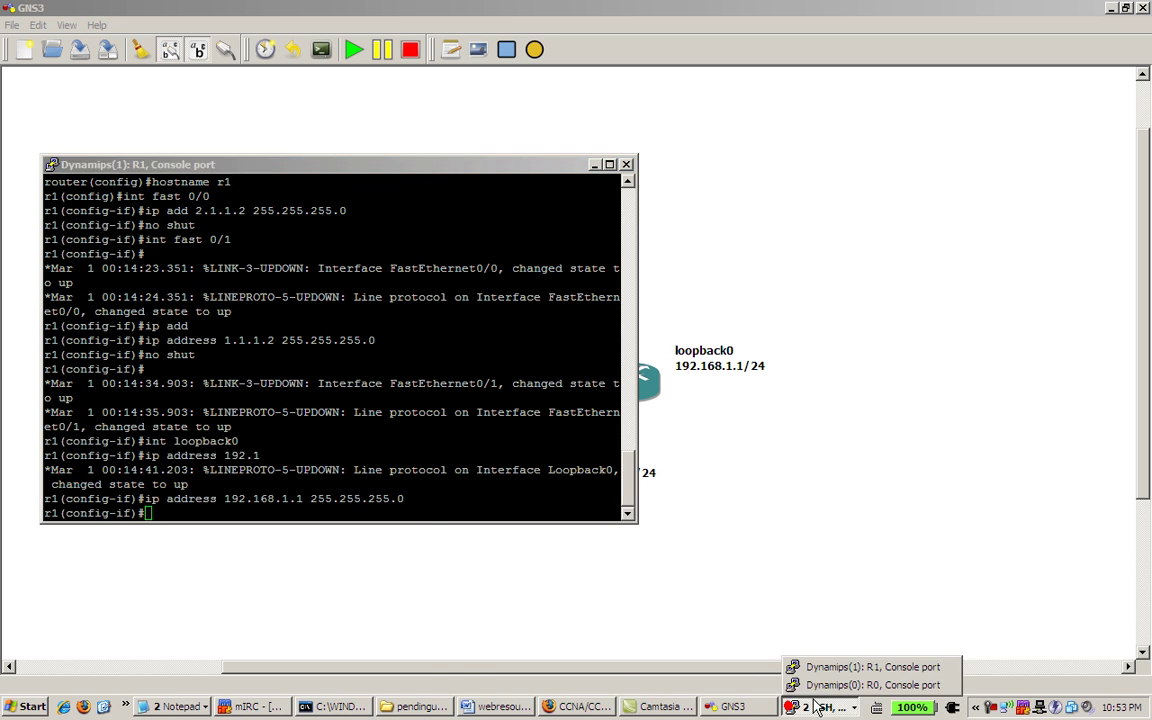
left_click(785, 630)
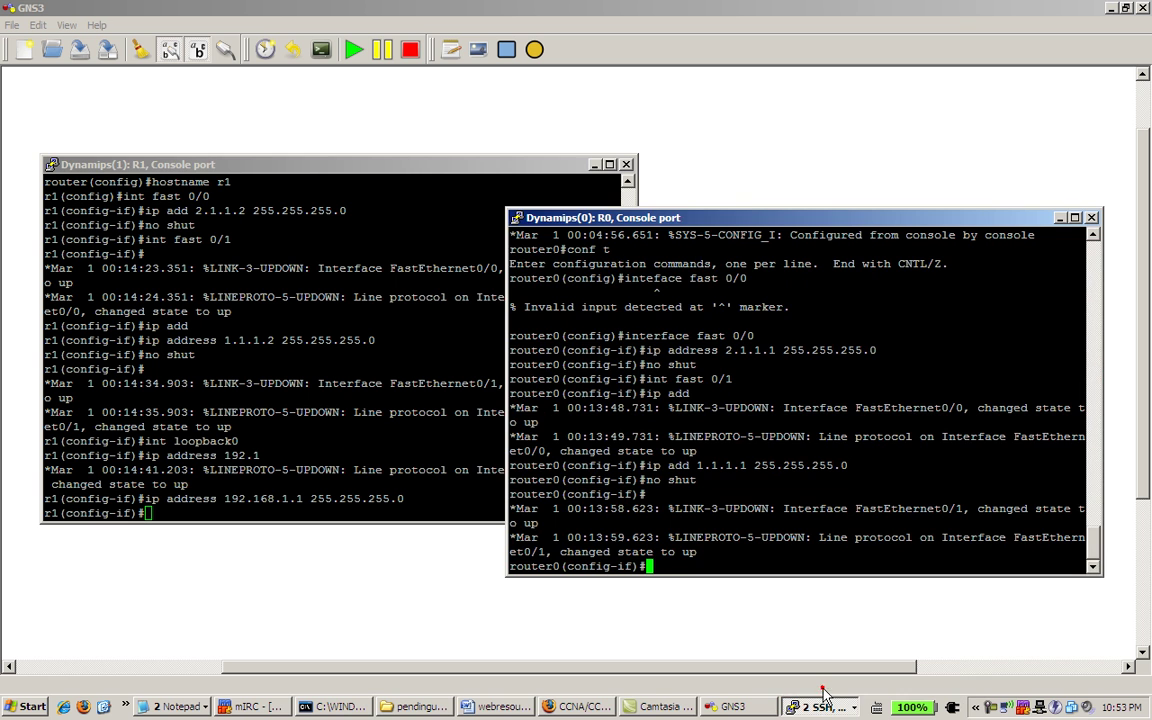
left_click(600, 174)
left_click(594, 165)
left_click_drag(668, 216, 648, 174)
type("end")
key("Return")
From R0, ping 1.1.1.2, 2.1.1.1 and 2.1.1.2
type("ping 1.1.1.2")
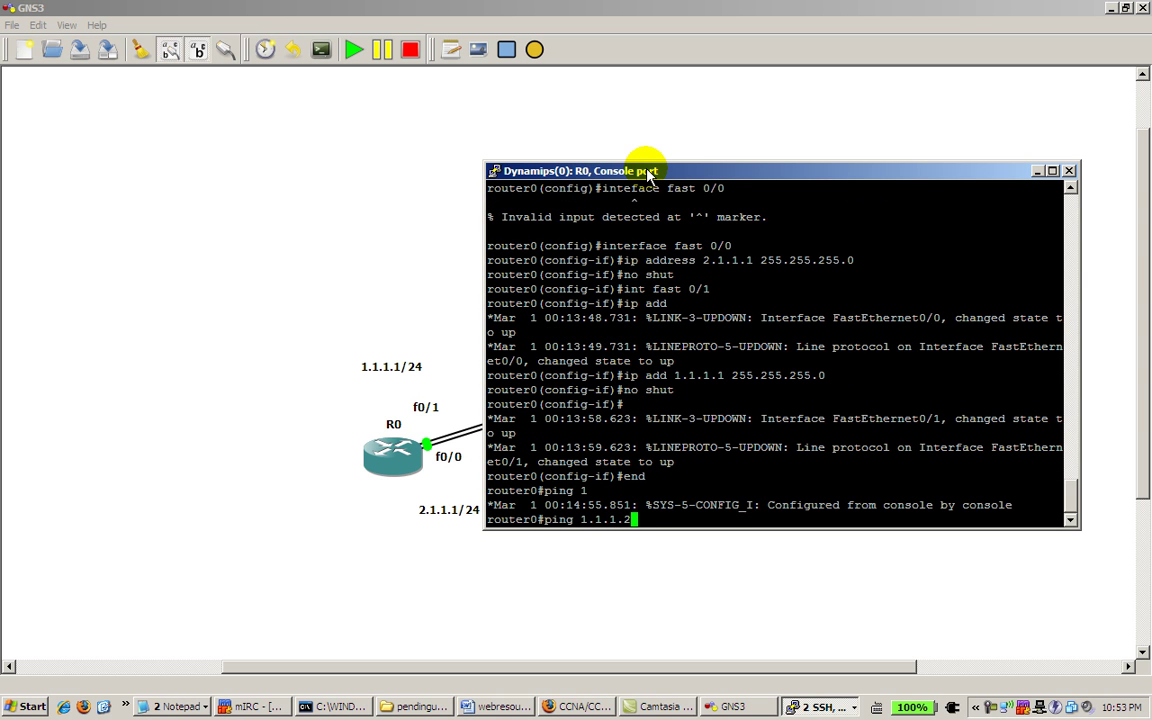
key("Return")
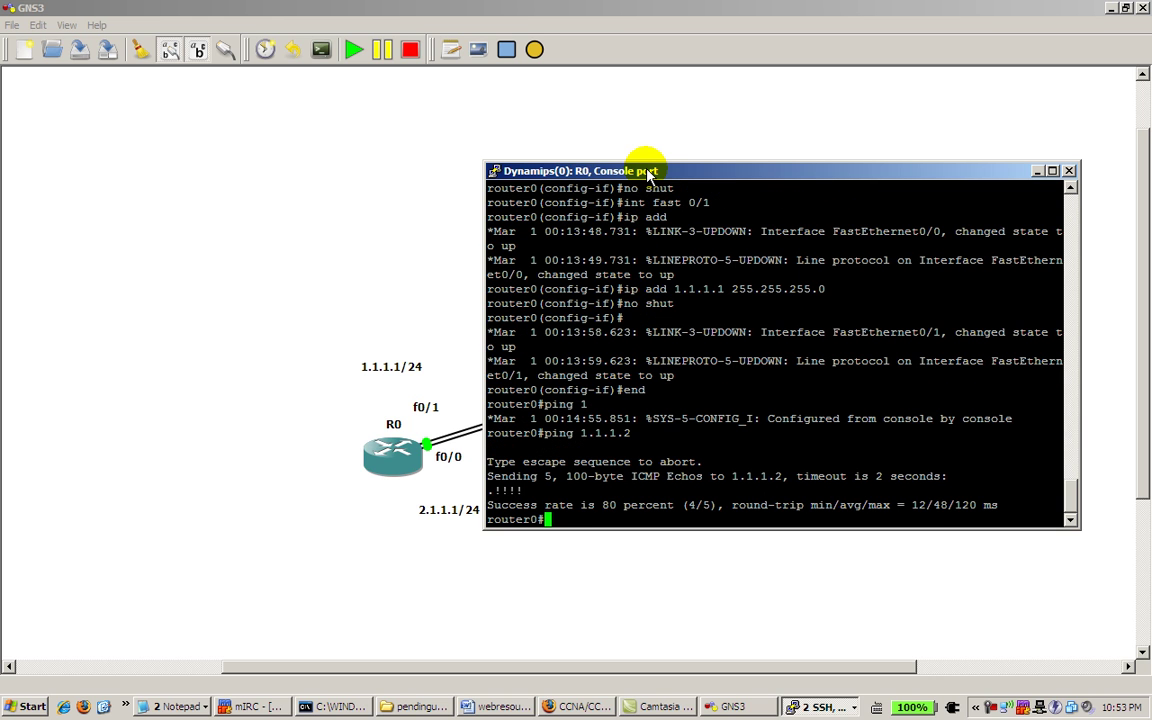
type("ping 2.1.1.1")
key("Return")
key("Up")
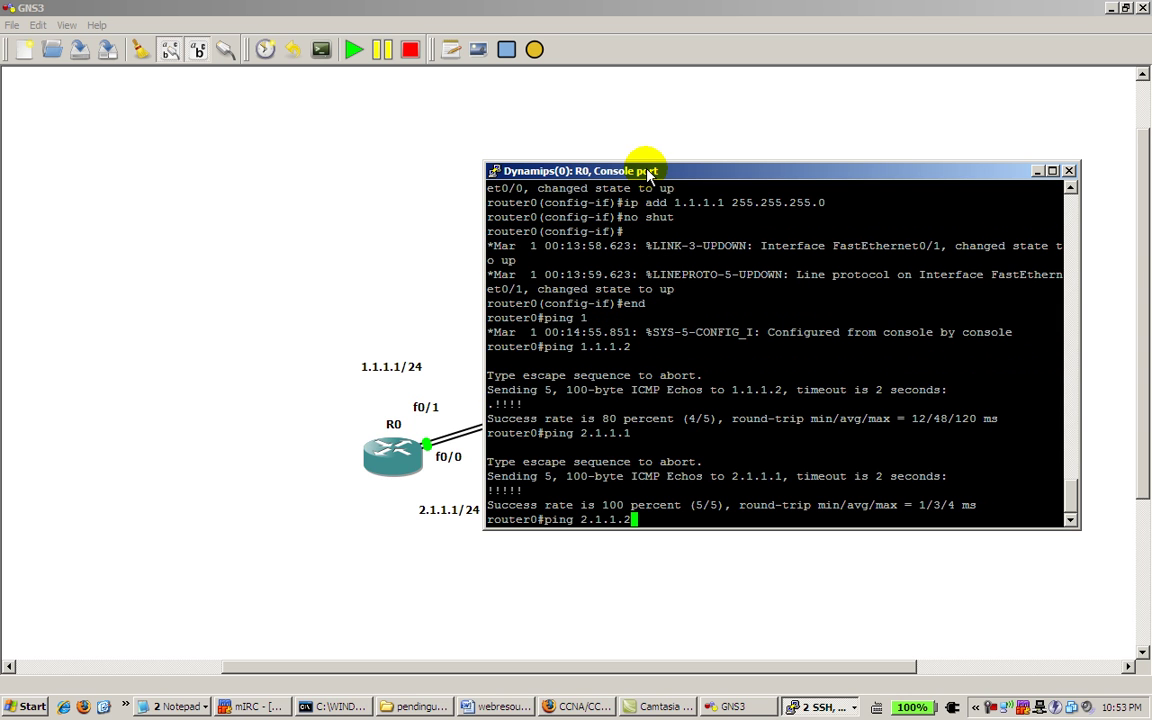
key("Return")
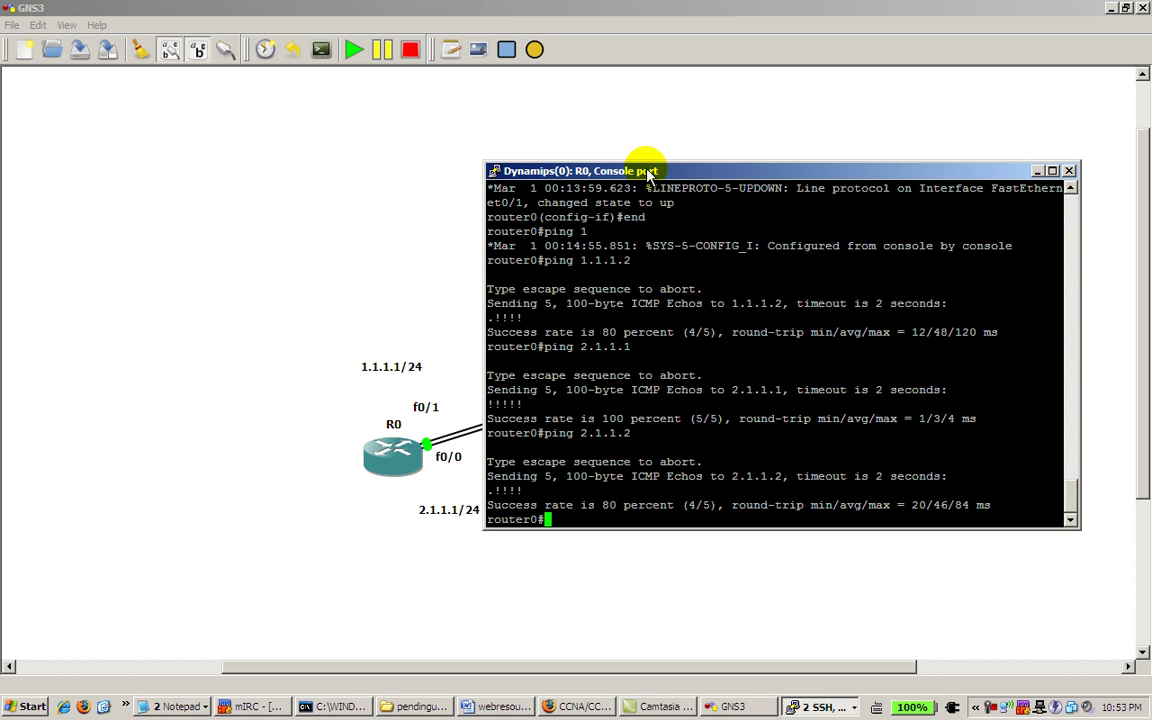
Ping R1's loopback 192.168.1.1 from R0, which fails
left_click_drag(647, 172, 213, 197)
type("ping 192.168.1.1")
key("Return")
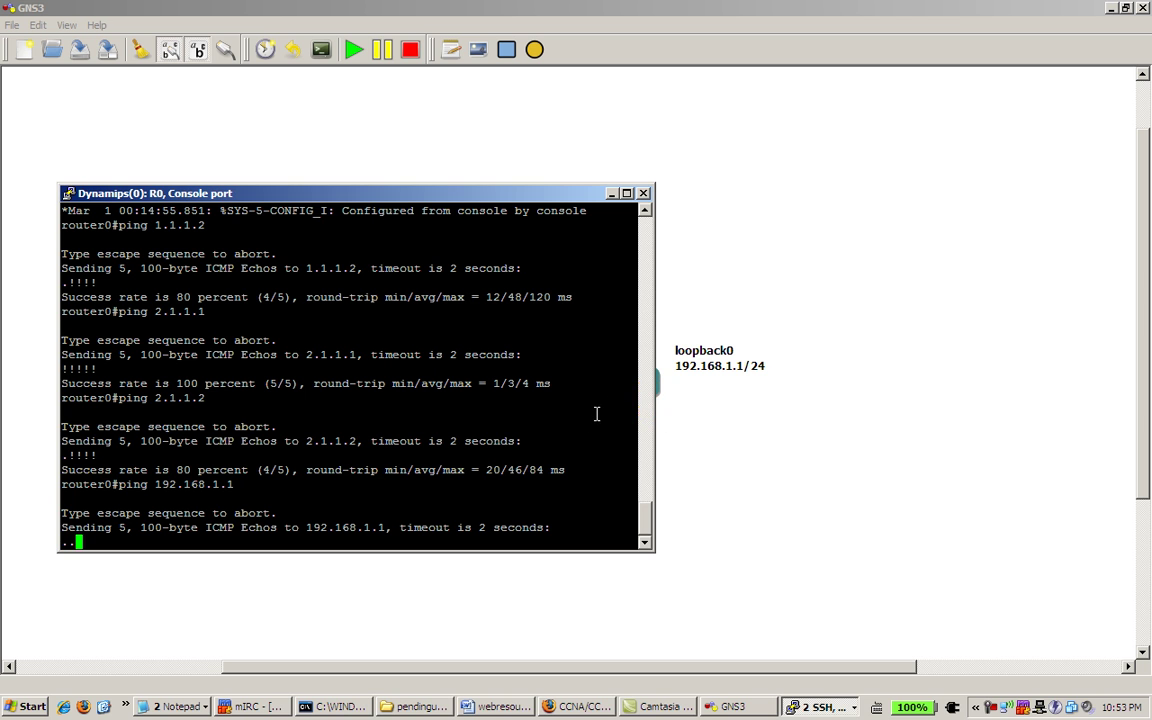
left_click_drag(476, 200, 927, 138)
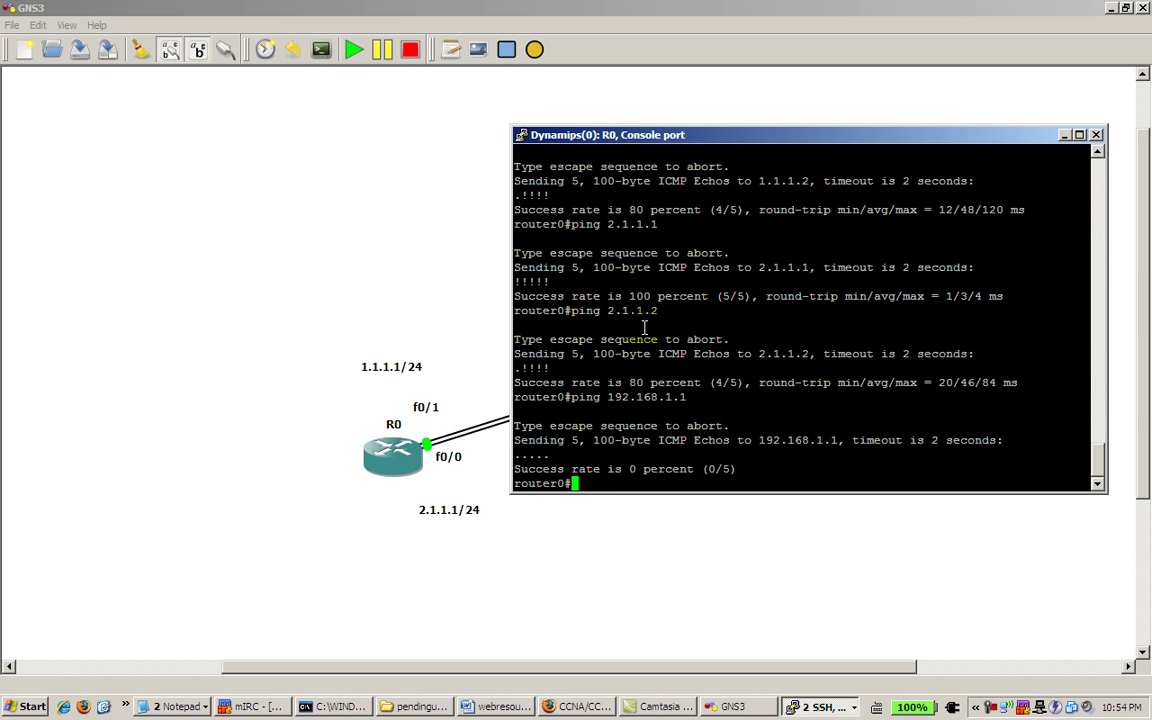
left_click_drag(757, 134, 777, 128)
On R0, add ip route 192.168.1.0 255.255.255.0 2.1.1.2 with distance 50
type("conf t")
key("Return")
type("ip route ")
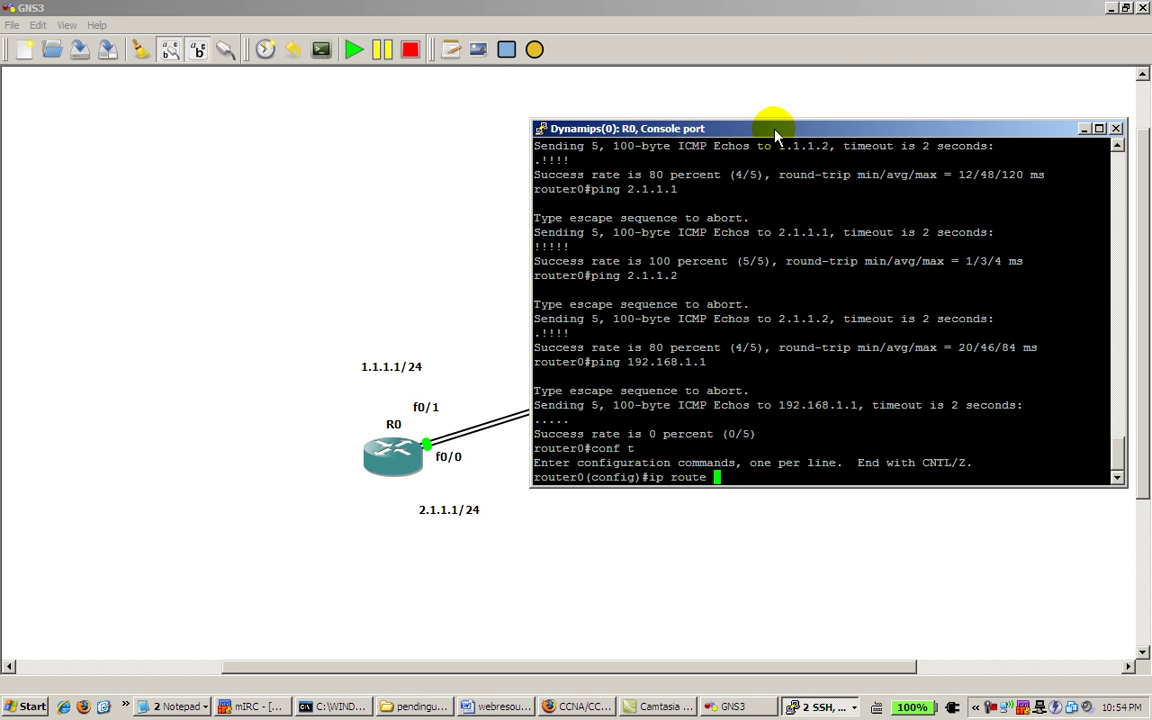
type("192.168.1.0 255.255.25")
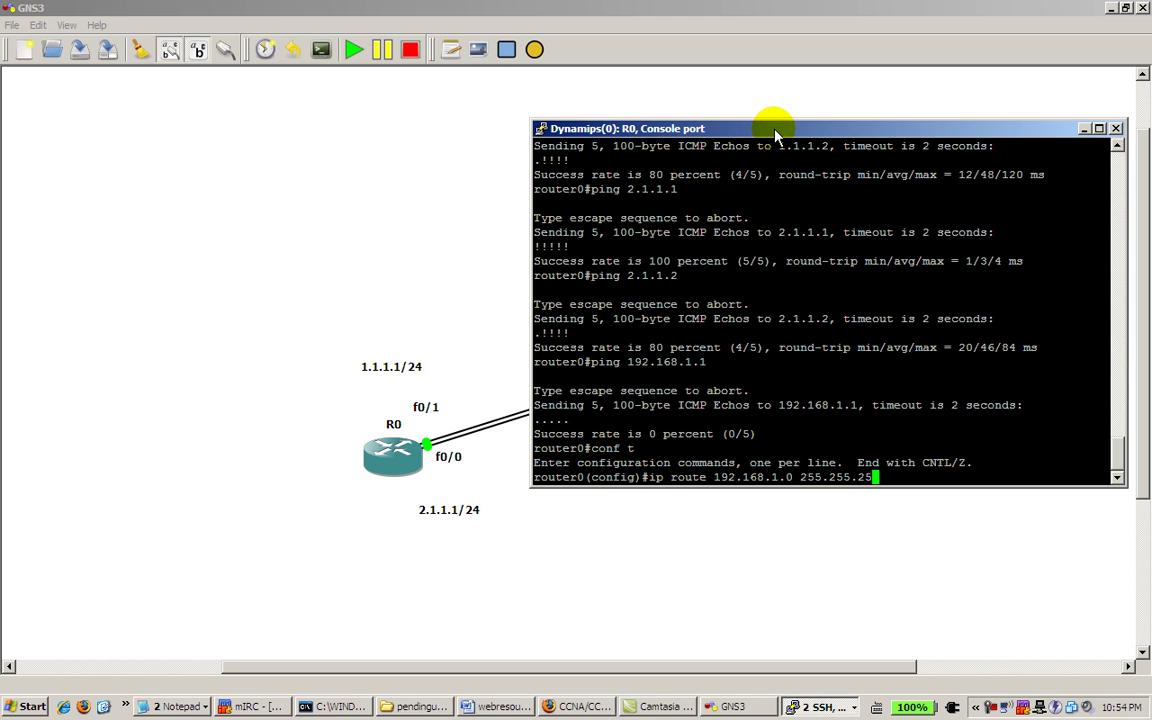
type("5.0")
left_click_drag(775, 133, 832, 520)
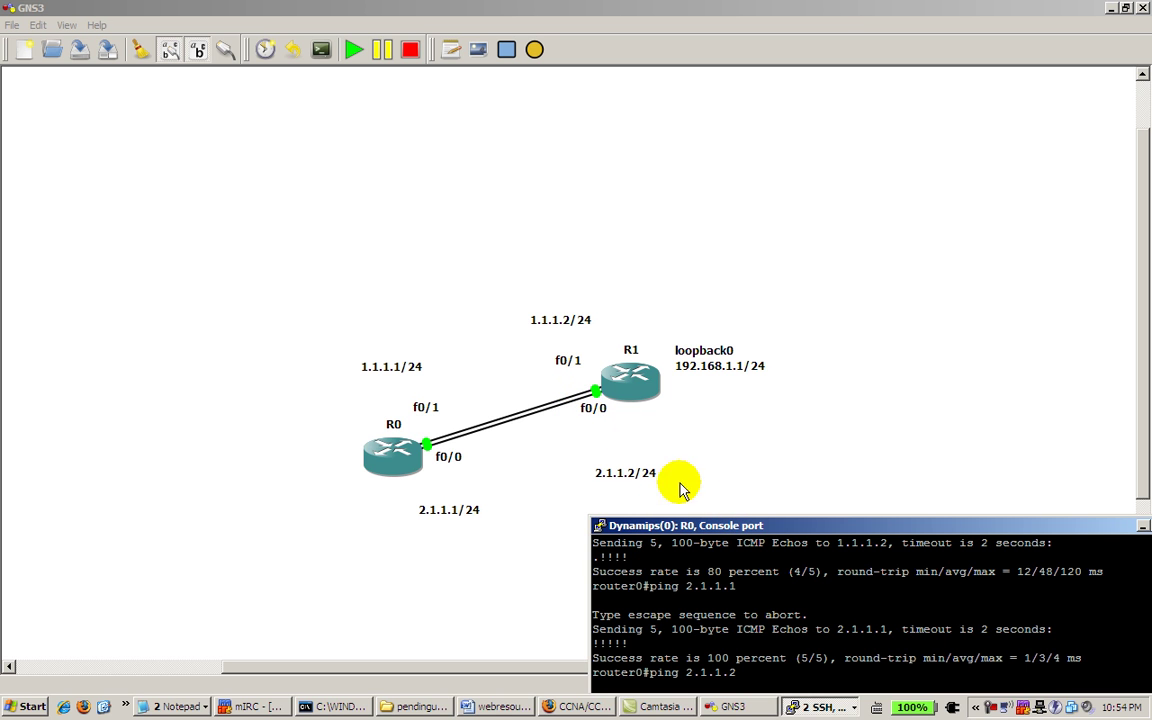
left_click_drag(716, 525, 588, 210)
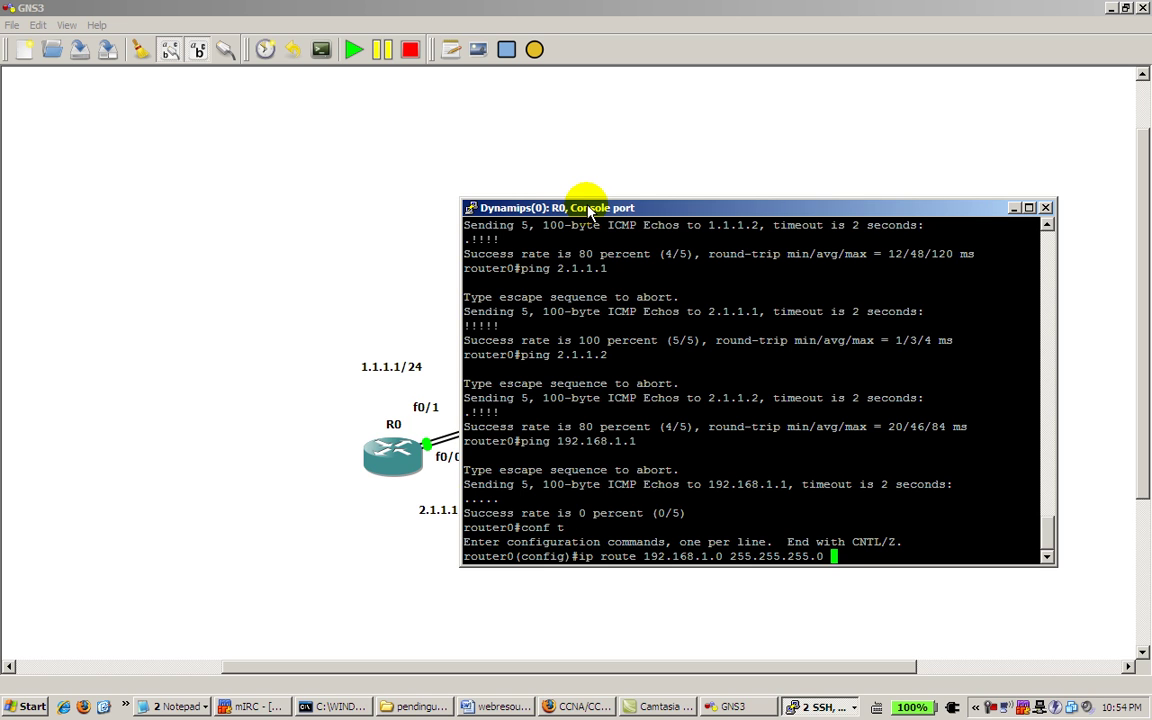
type("2.1.1.2 ?")
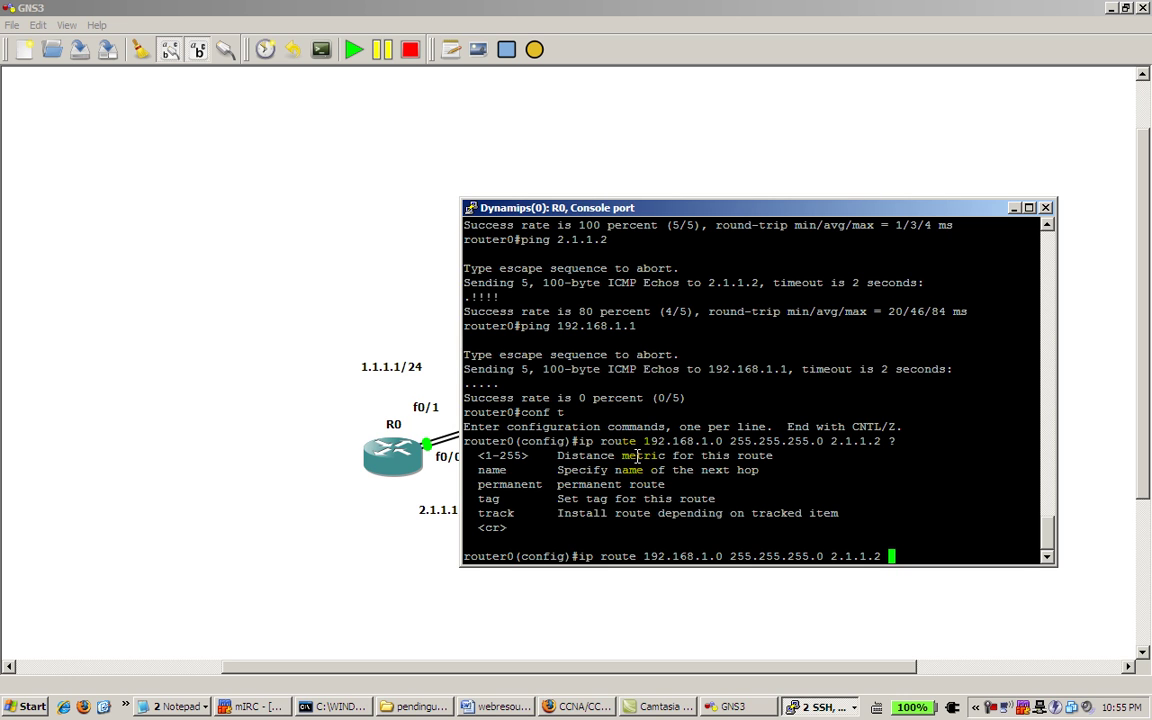
type("50")
key("Return")
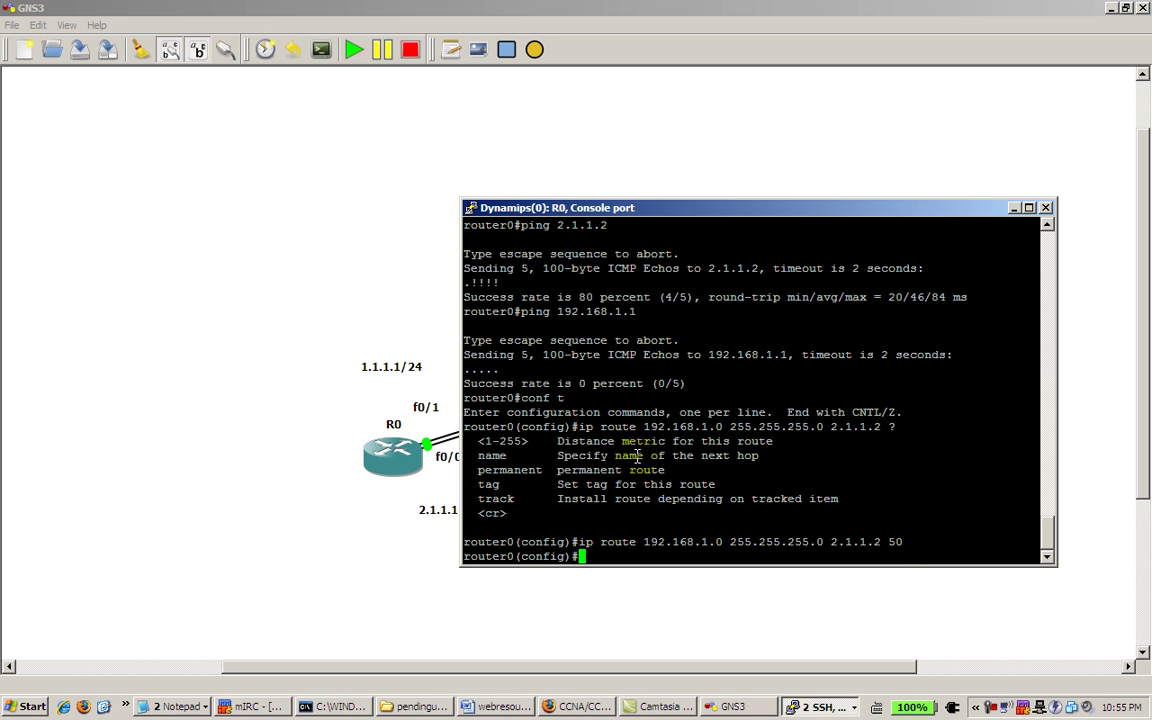
Edit the recalled route into a backup to 192.168.1.0/24 via 1.1.1.2, distance 100
key("Up")
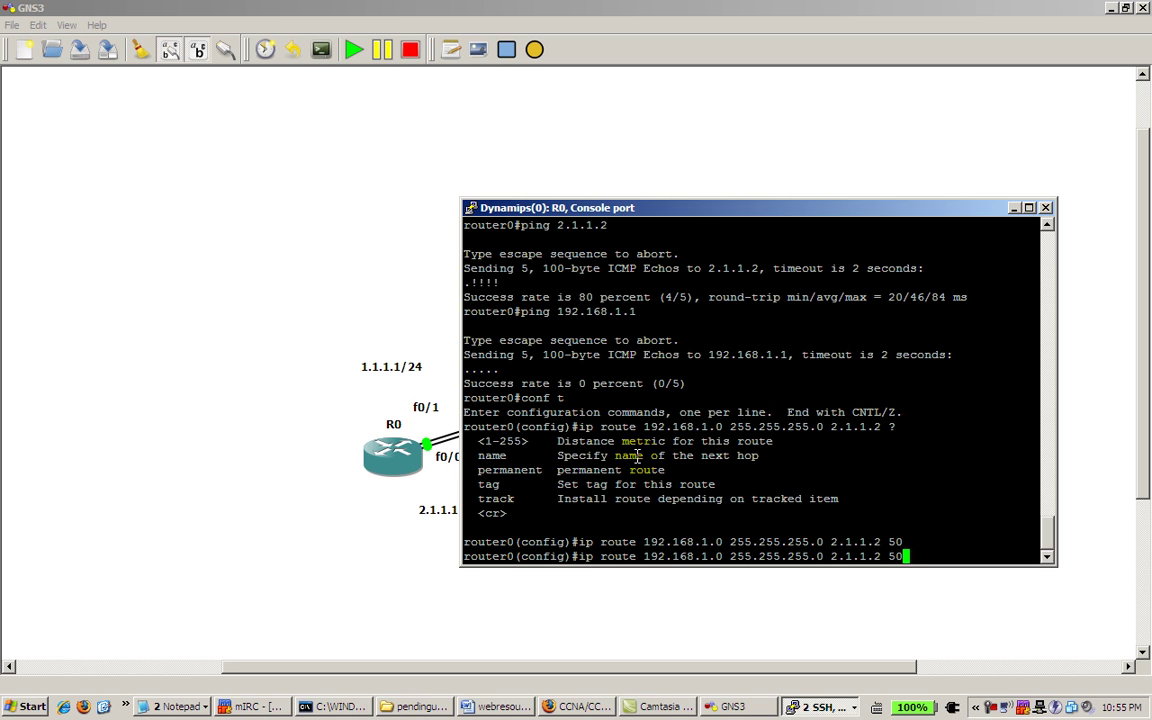
key("Left")
key("Left")
key("Left")
key("Left")
key("Left")
key("Left")
key("Left")
key("Left")
key("Left")
key("Left")
key("Left")
key("Left")
key("Left")
key("Left")
key("Left")
key("Left")
key("Left")
key("Left")
key("Left")
key("Left")
key("Left")
key("Left")
key("Left")
key("Left")
key("Left")
key("Left")
key("Left")
key("Left")
key("Left")
key("Left")
key("Left")
key("Left")
key("Left")
key("Left")
key("Right")
key("Right")
key("Right")
key("Right")
key("Right")
key("Right")
key("Right")
key("Right")
key("Right")
key("Right")
key("Right")
key("Right")
key("Right")
key("Right")
key("Right")
key("Right")
key("Right")
key("Right")
key("Right")
key("Right")
key("Right")
key("Right")
key("Right")
key("Right")
key("Right")
key("Right")
key("Left")
key("BackSpace")
type("1")
left_click_drag(823, 208, 812, 543)
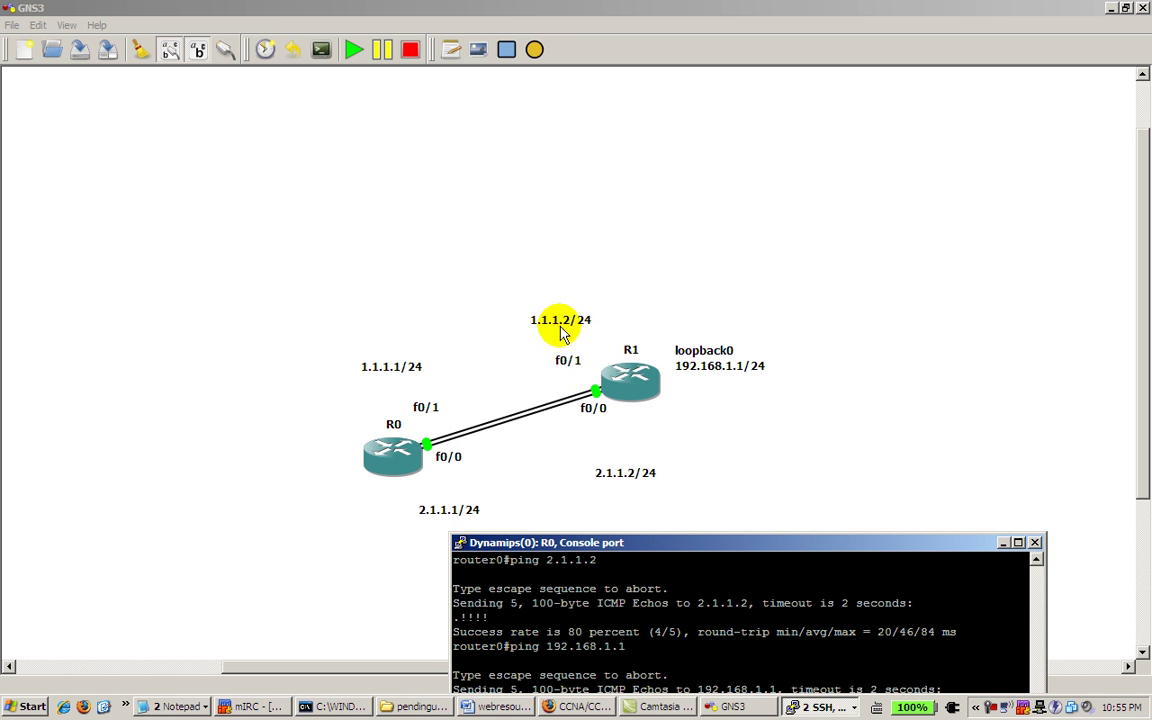
left_click_drag(712, 548, 607, 219)
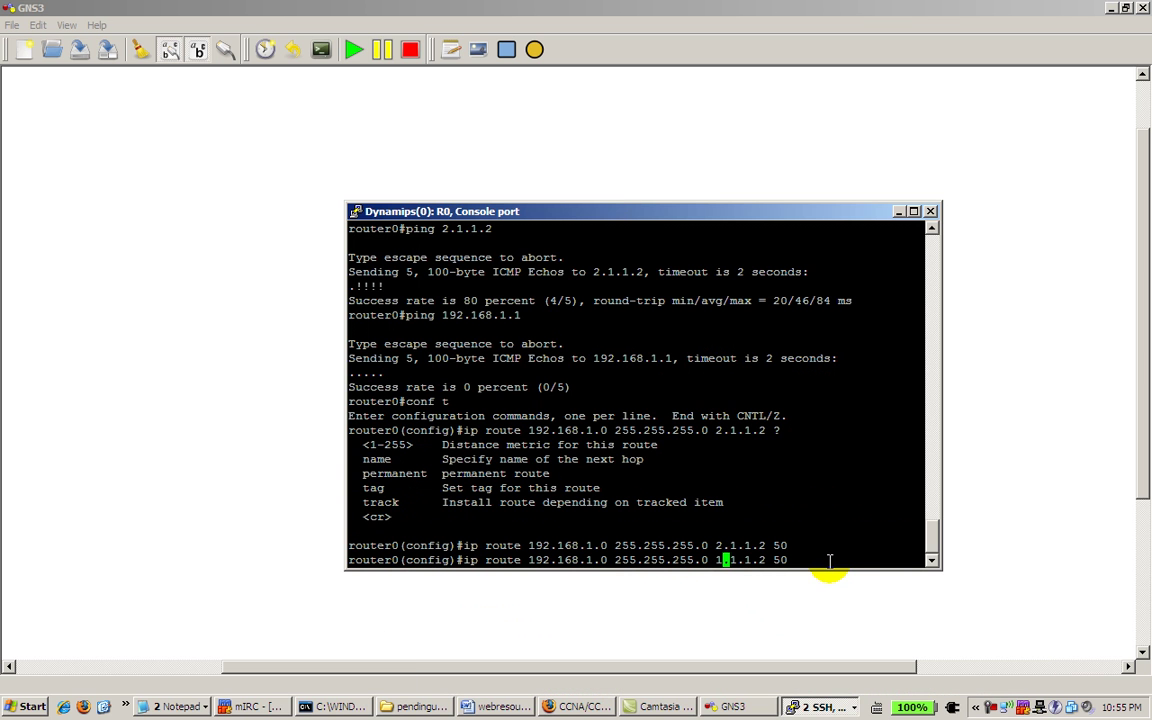
key("Right")
key("Right")
key("Right")
key("Right")
key("Right")
key("Right")
key("Right")
key("Right")
key("Right")
key("BackSpace")
key("BackSpace")
type("100")
key("Return")
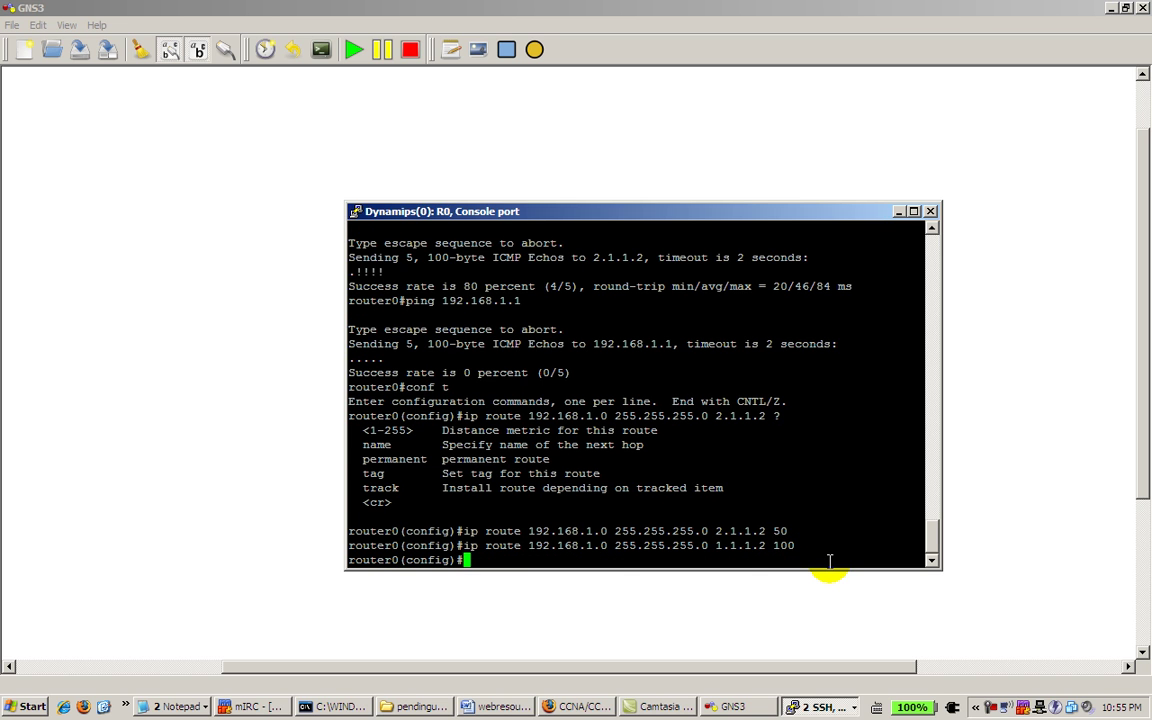
Exit configuration mode and move R0's console up to reveal the topology
type("end")
key("Return")
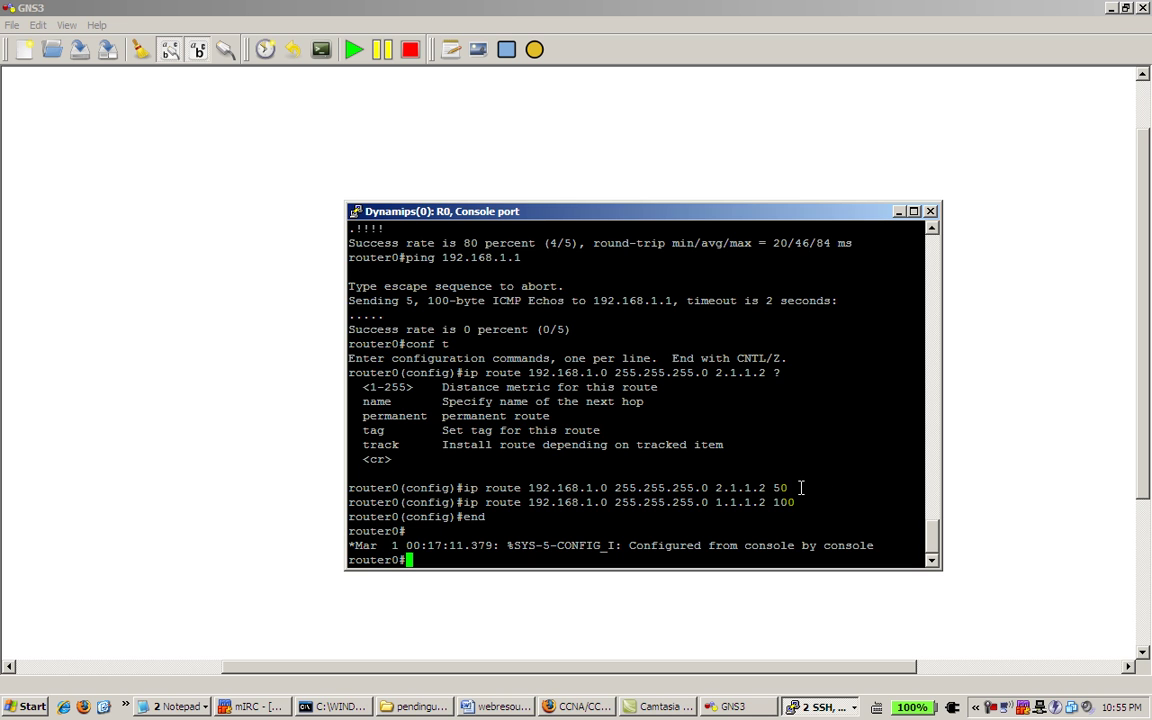
left_click_drag(762, 214, 721, 43)
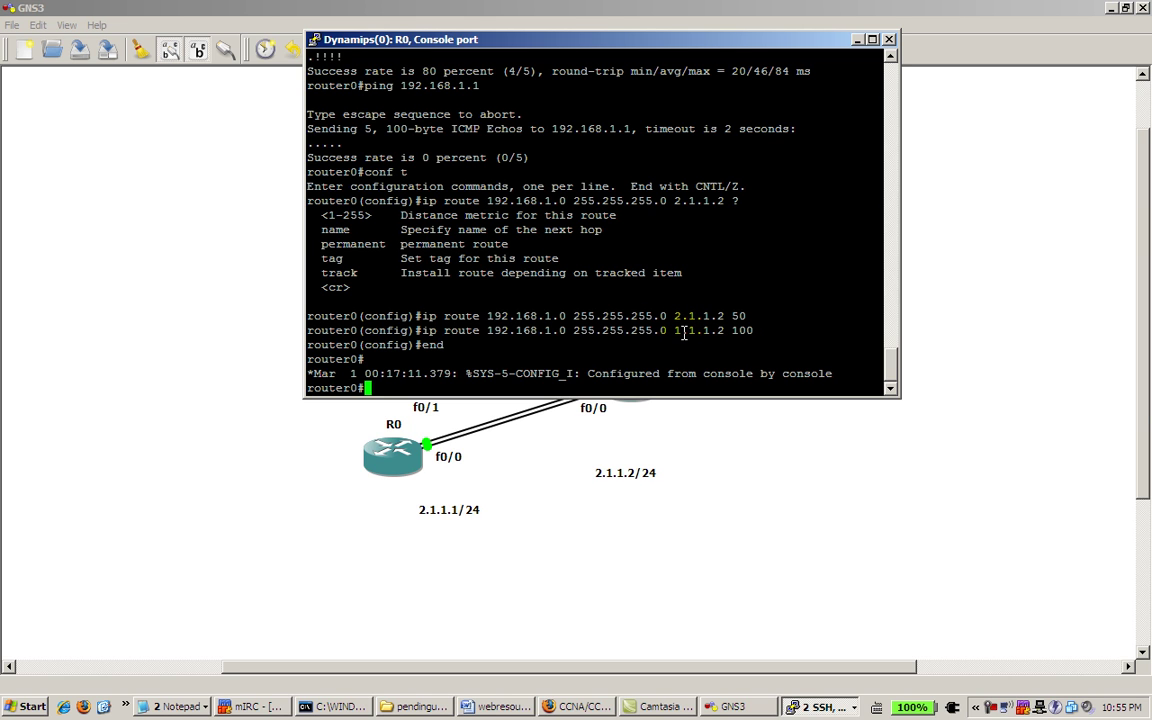
Display R0's routing table, then page through the running config listing both static routes
type("show ip route")
key("Return")
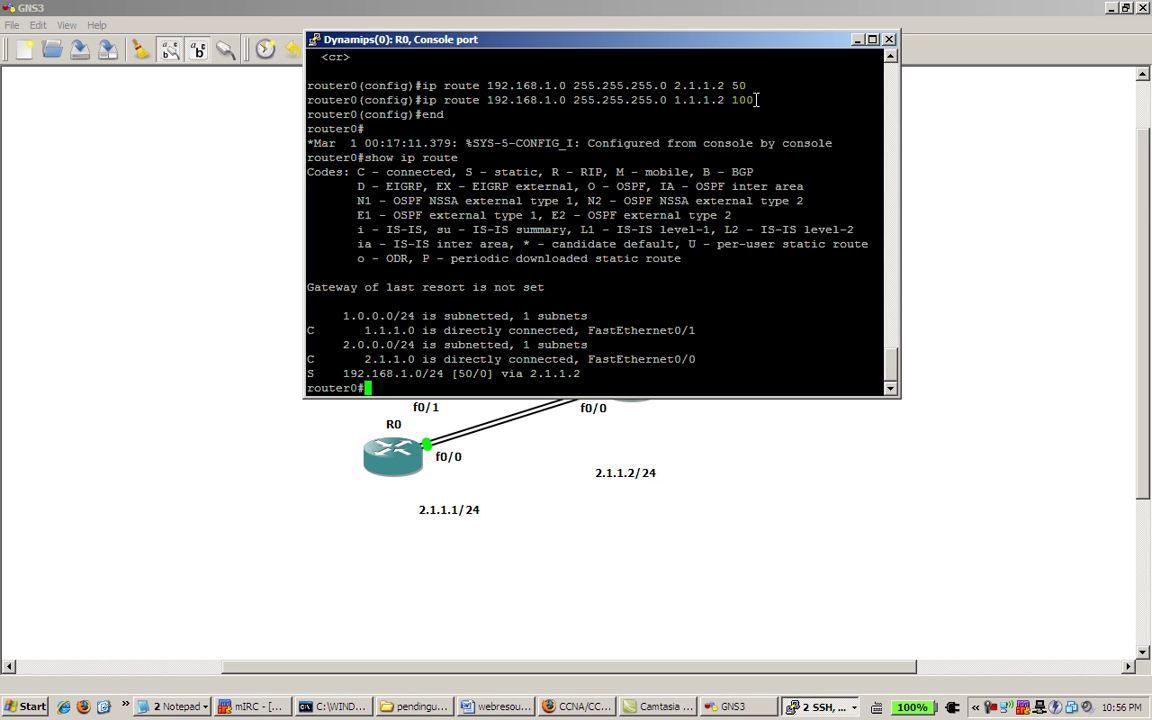
type("show run")
key("Return")
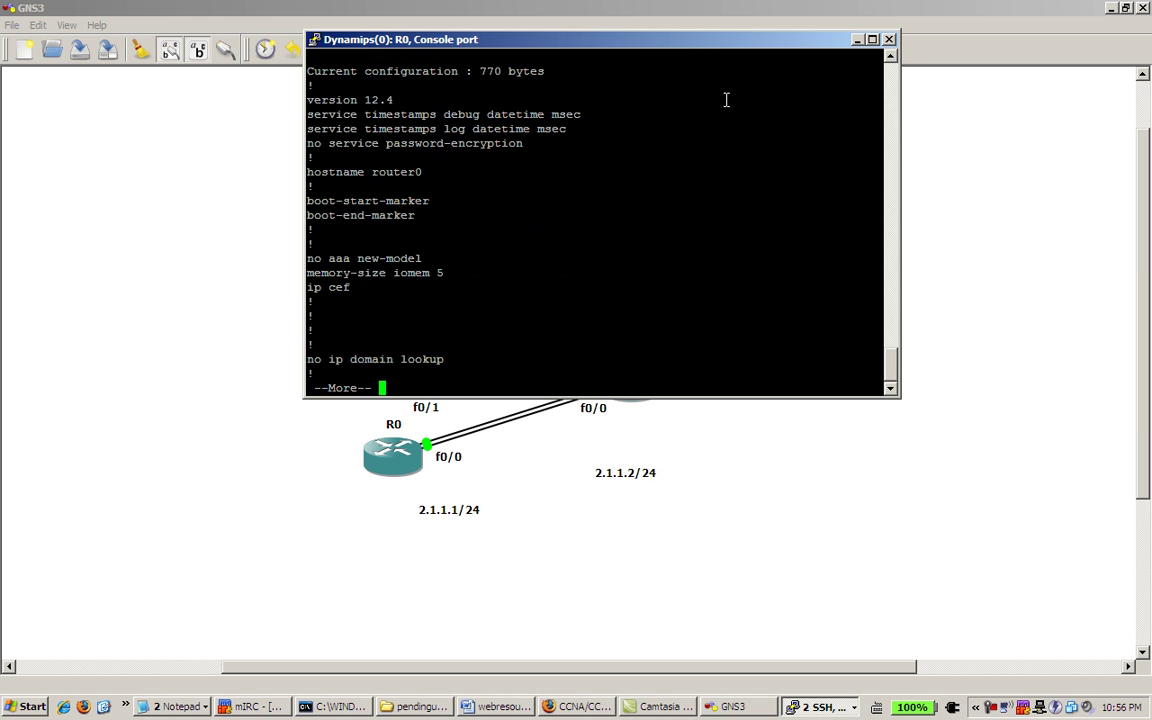
key("space")
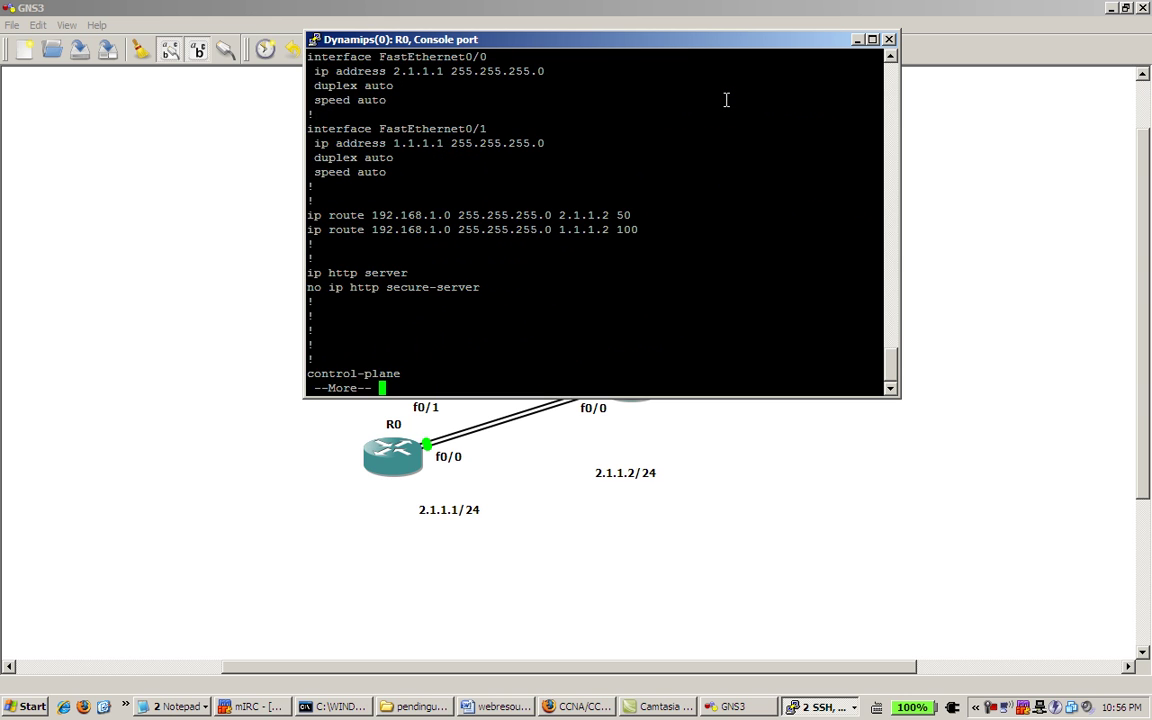
left_click(307, 216)
Re-display the routing table, showing only the distance-50 route via 2.1.1.2
type("qshow ")
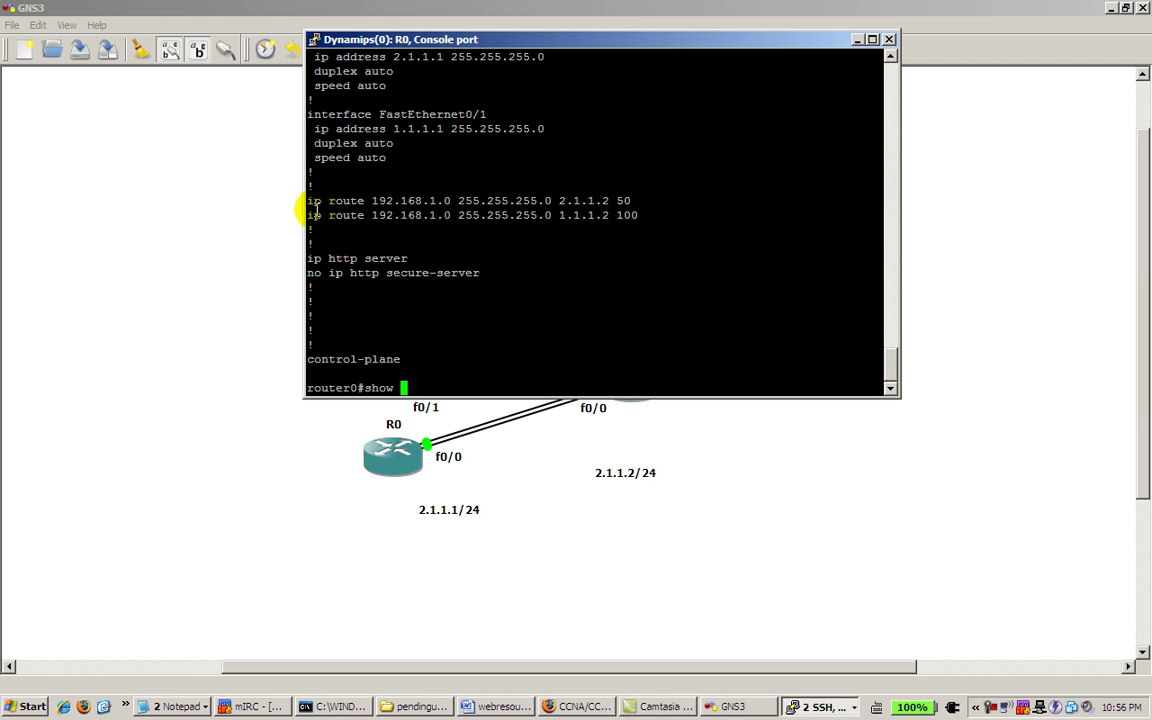
type("ip routing")
key("Return")
type("show ip route")
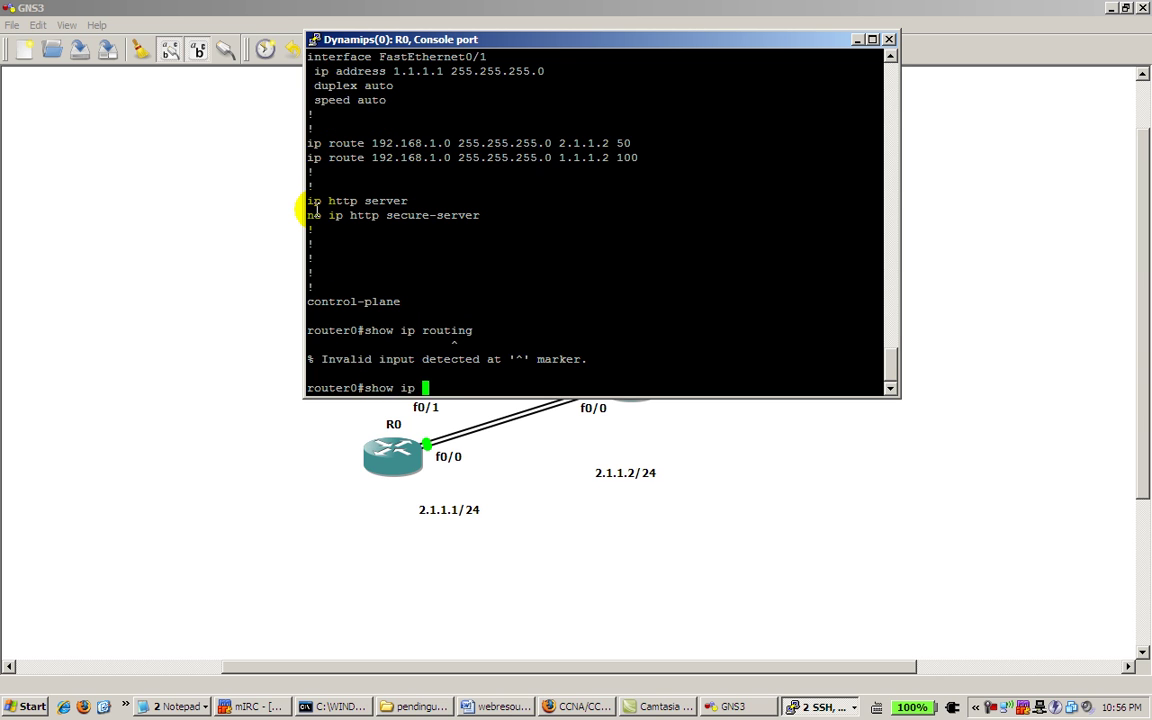
key("Return")
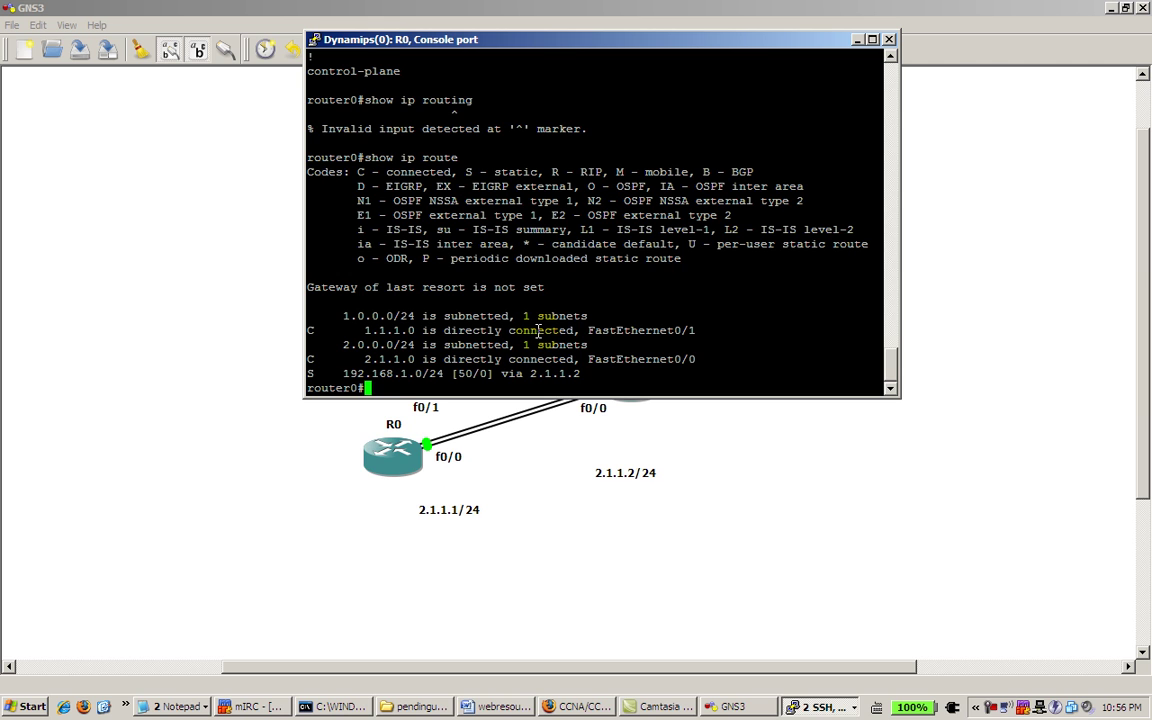
On R0, review FastEthernet0/0's running config, then shut it down and exit configuration mode
type("conf t")
key("Return")
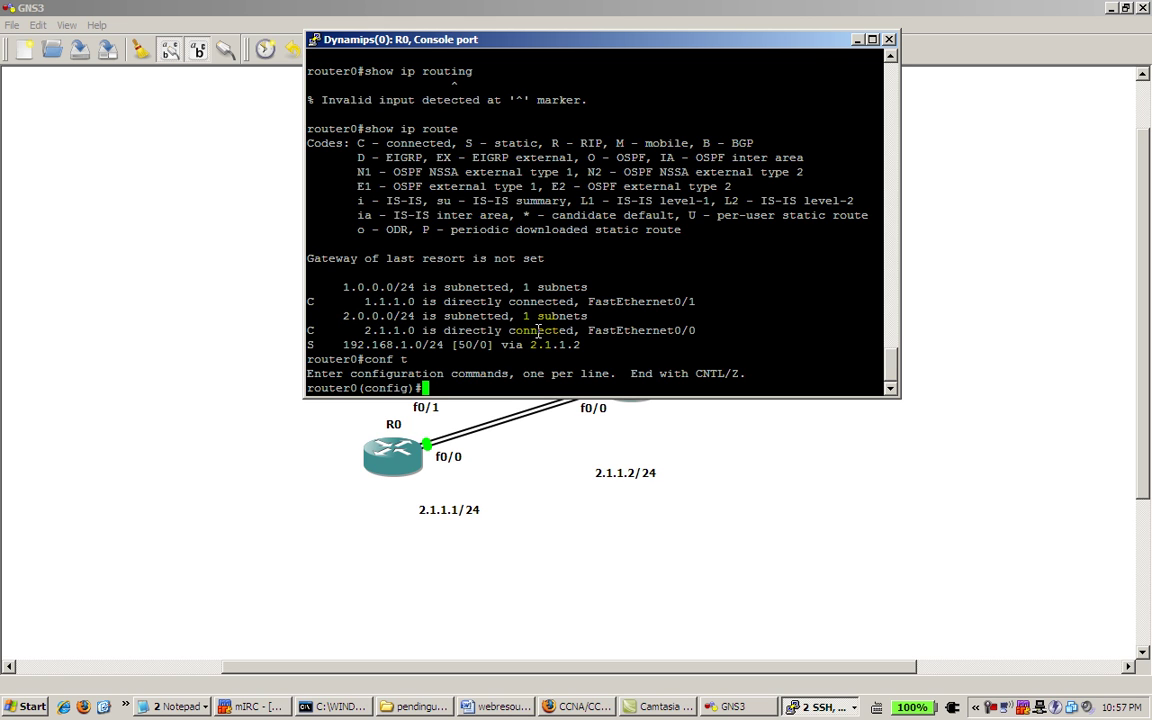
type("int fast 0/0")
key("Return")
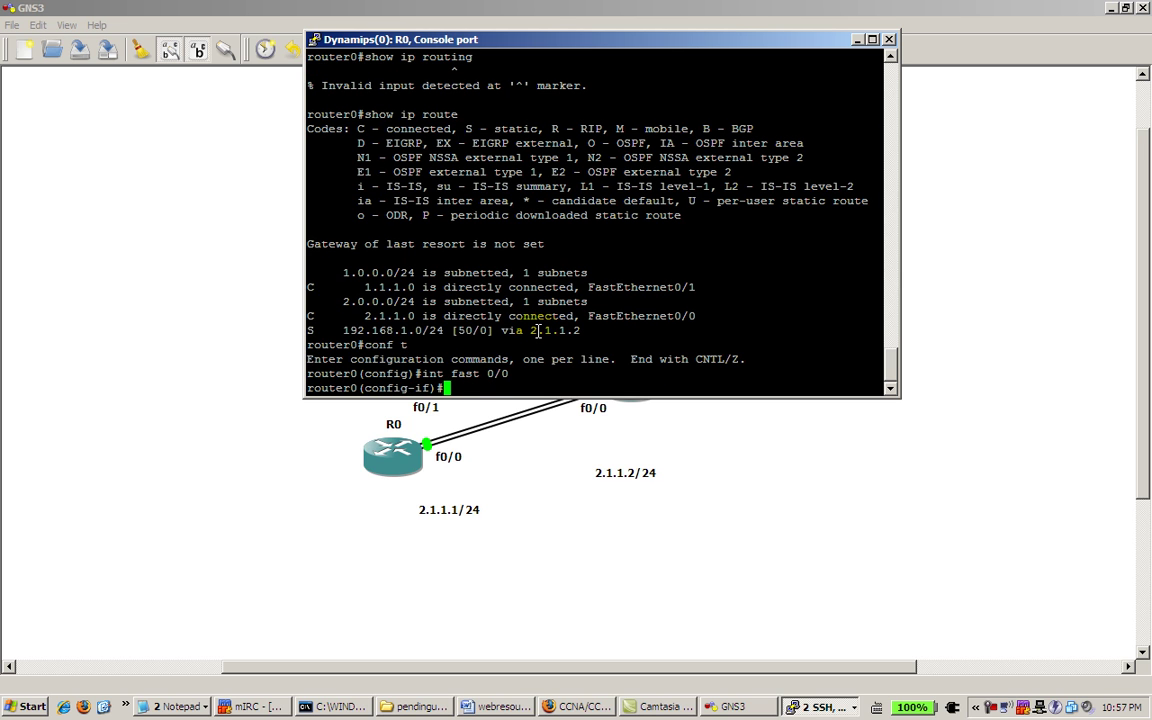
type("do show run int fast 0/0")
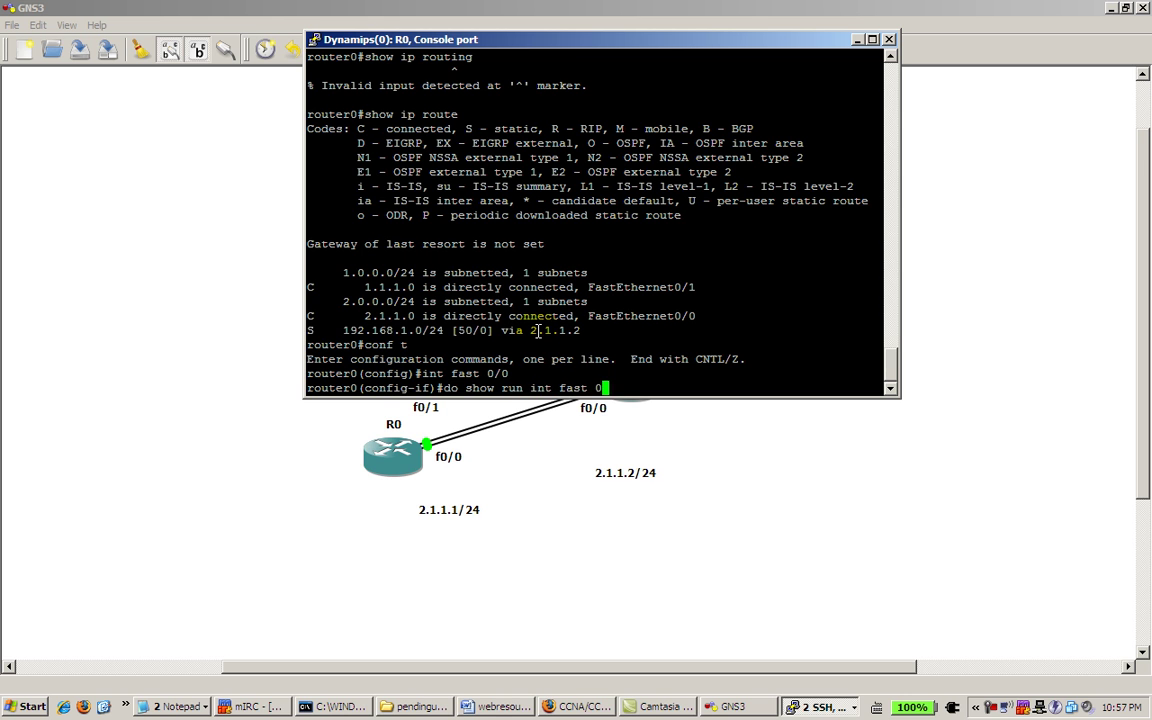
key("Return")
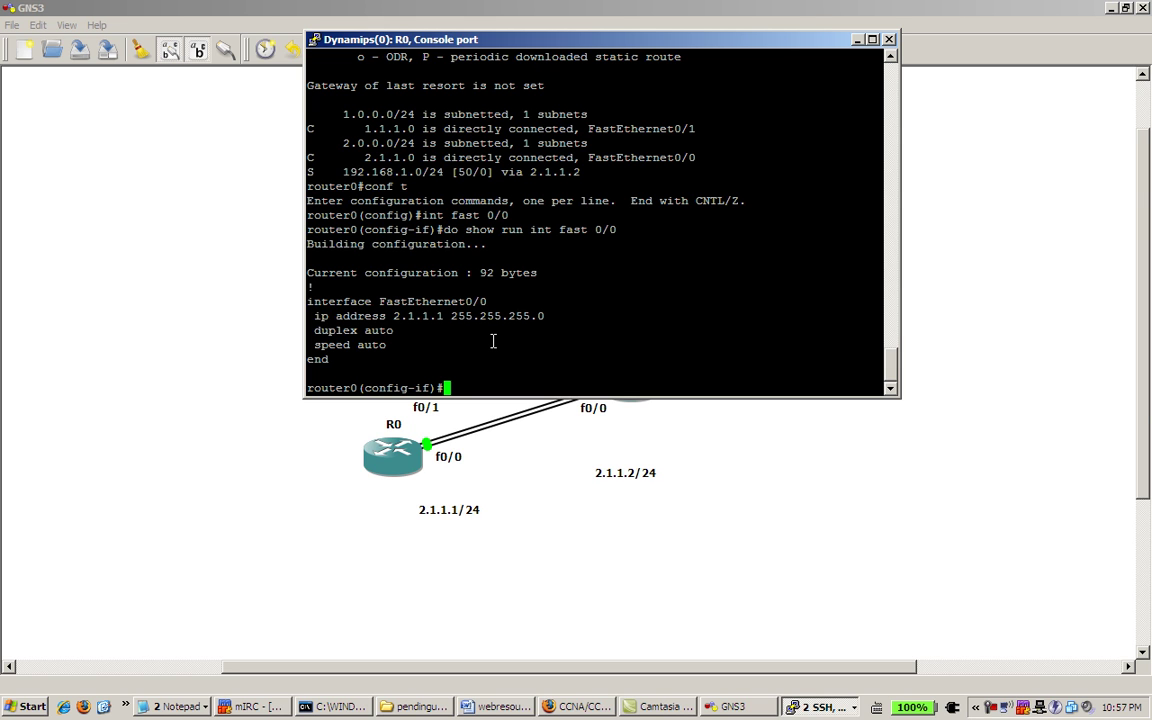
type("shut")
key("Return")
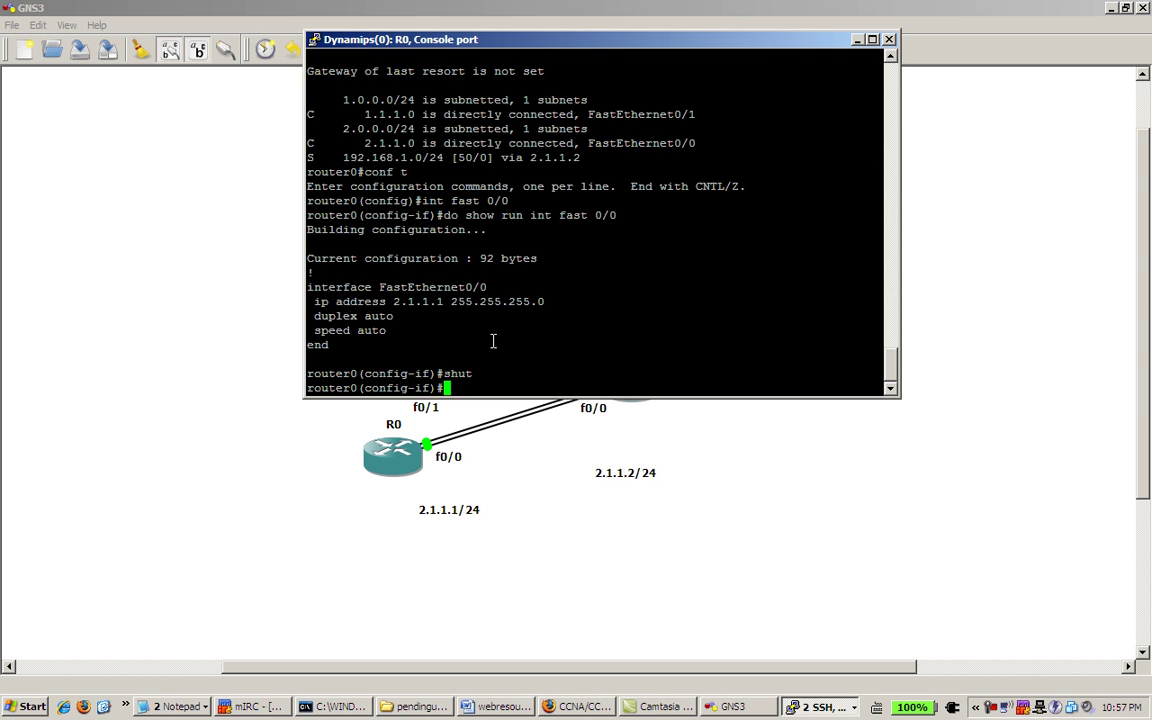
type("end")
key("Return")
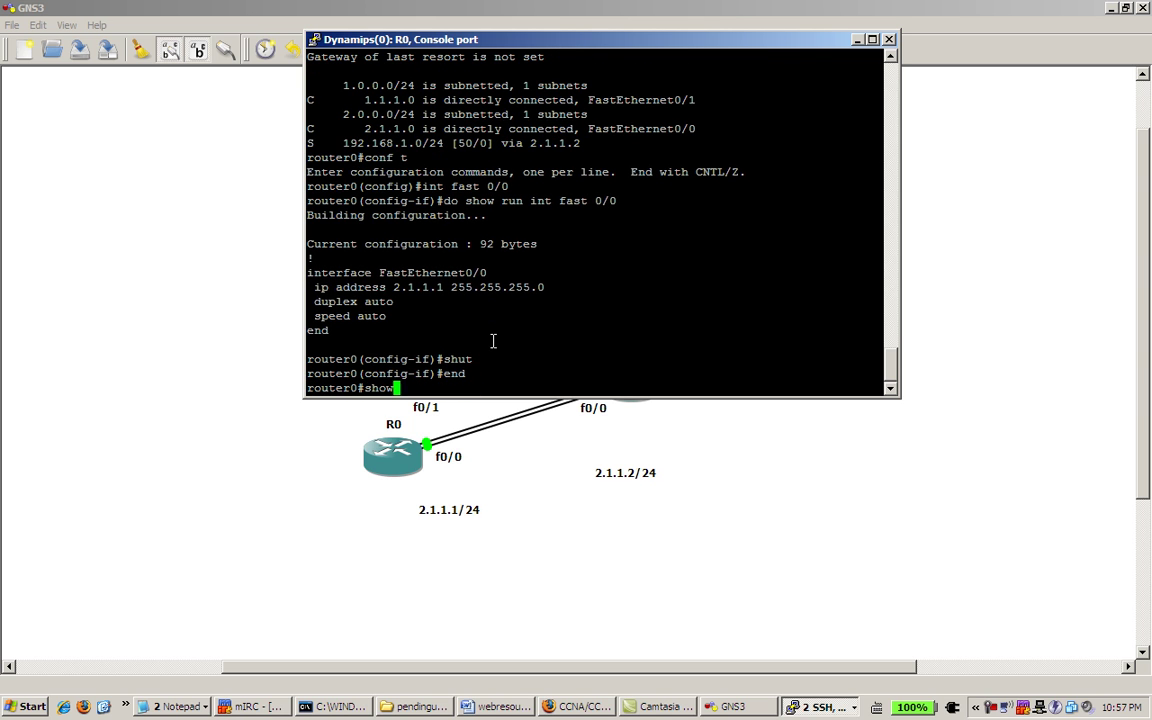
type("show ip")
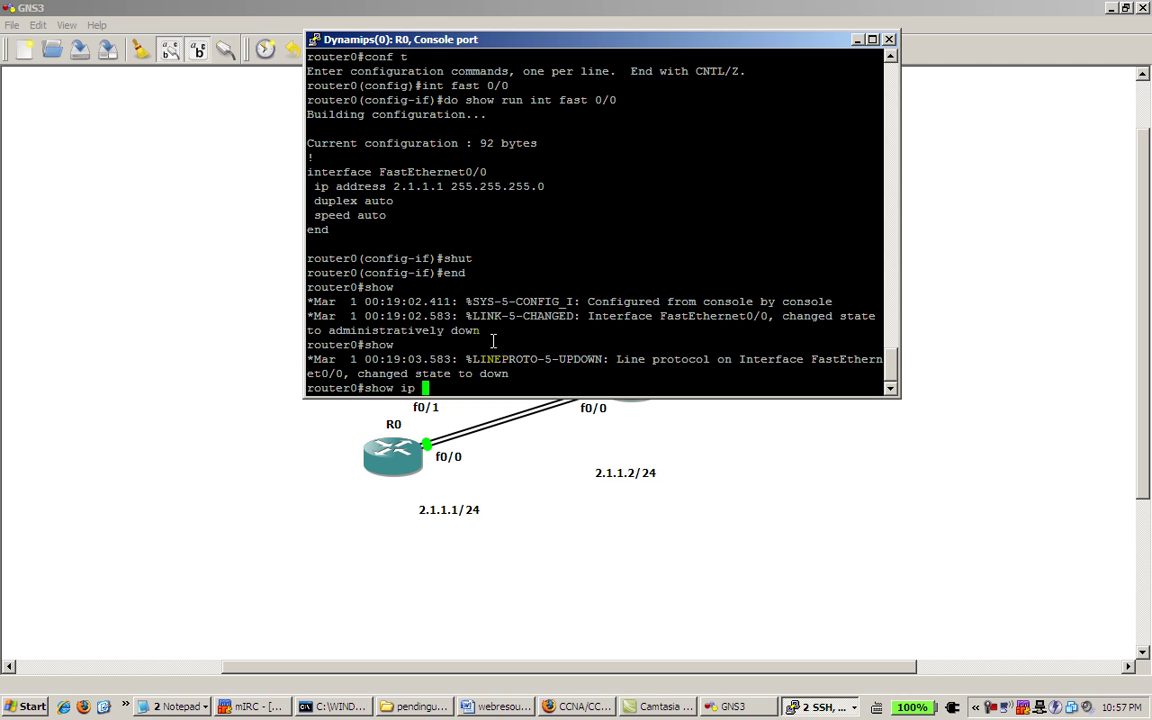
type(" route")
Run show ip route on R0, now showing the distance-100 route via 1.1.1.2
key("Return")
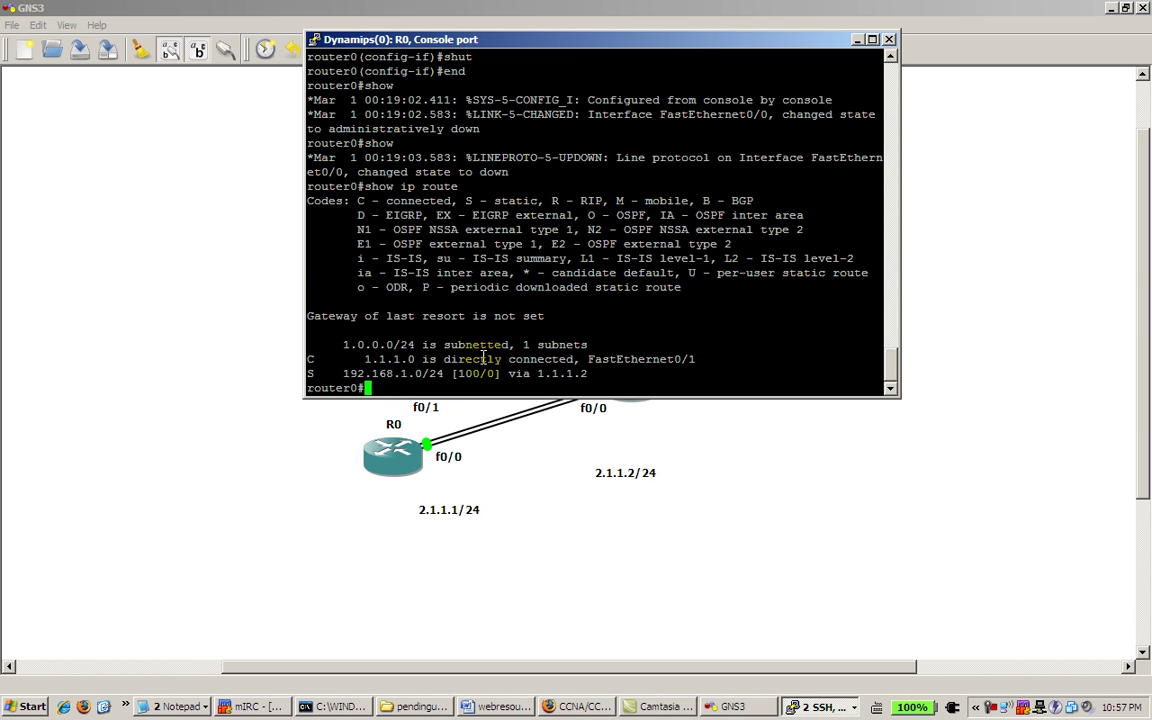
Re-enable R0's FastEthernet0/0 with no shut and leave configuration mode
type("conf t")
key("Return")
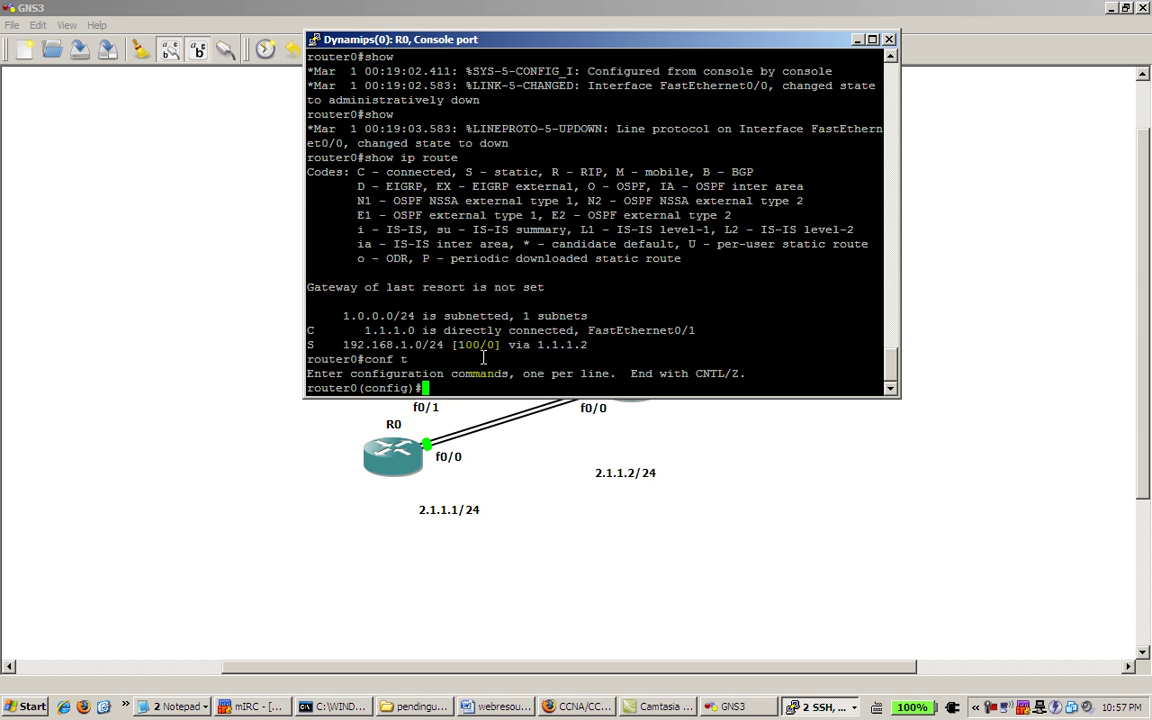
type("int fast 0/0")
key("Return")
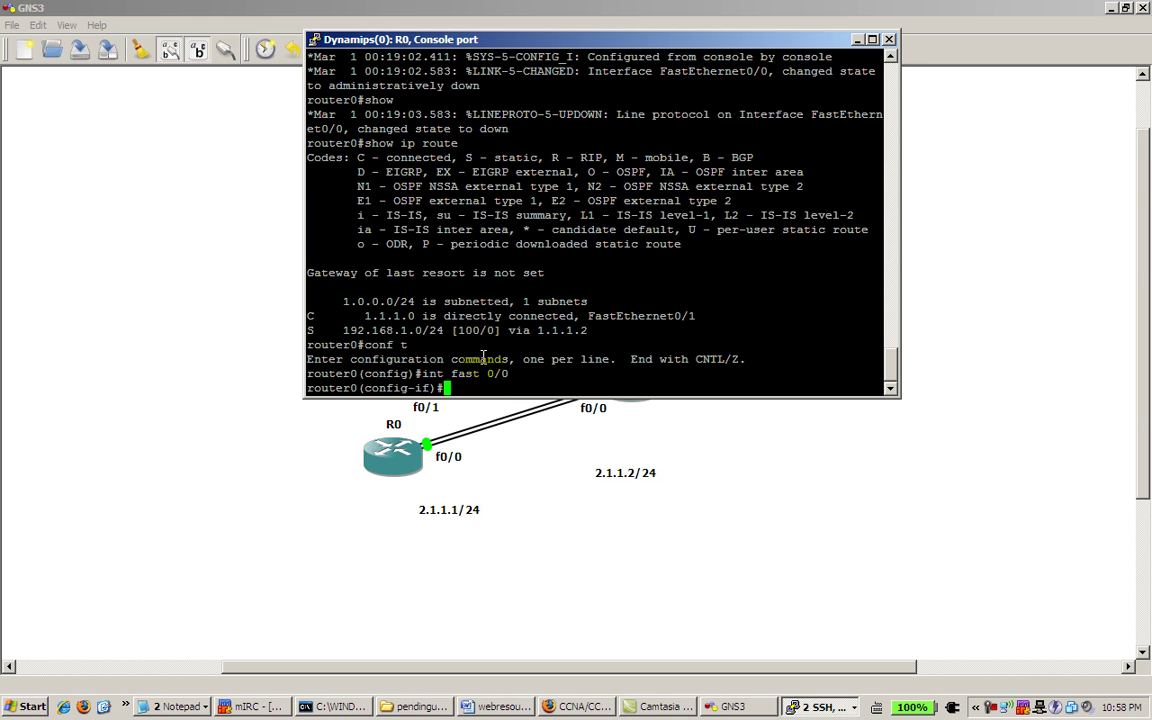
type("no shut")
key("Return")
type("end")
key("Return")
Show R0's routing table, confirming the distance-50 route via 2.1.1.2 is back
type("show ip route")
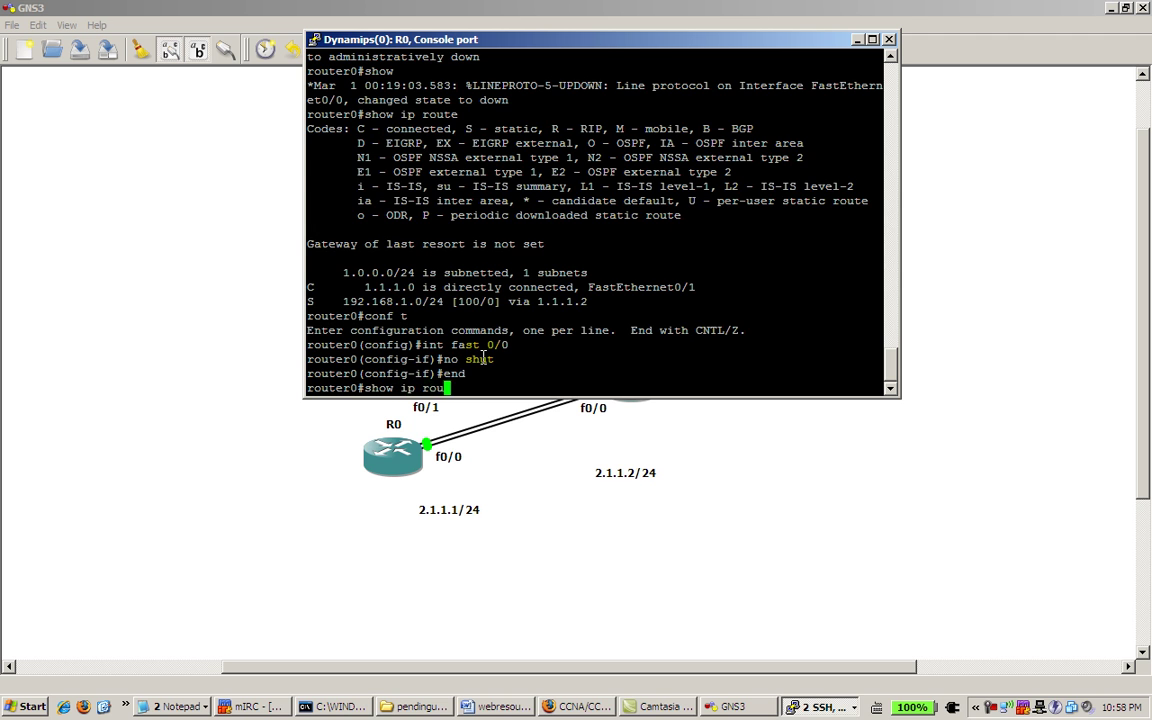
key("Return")
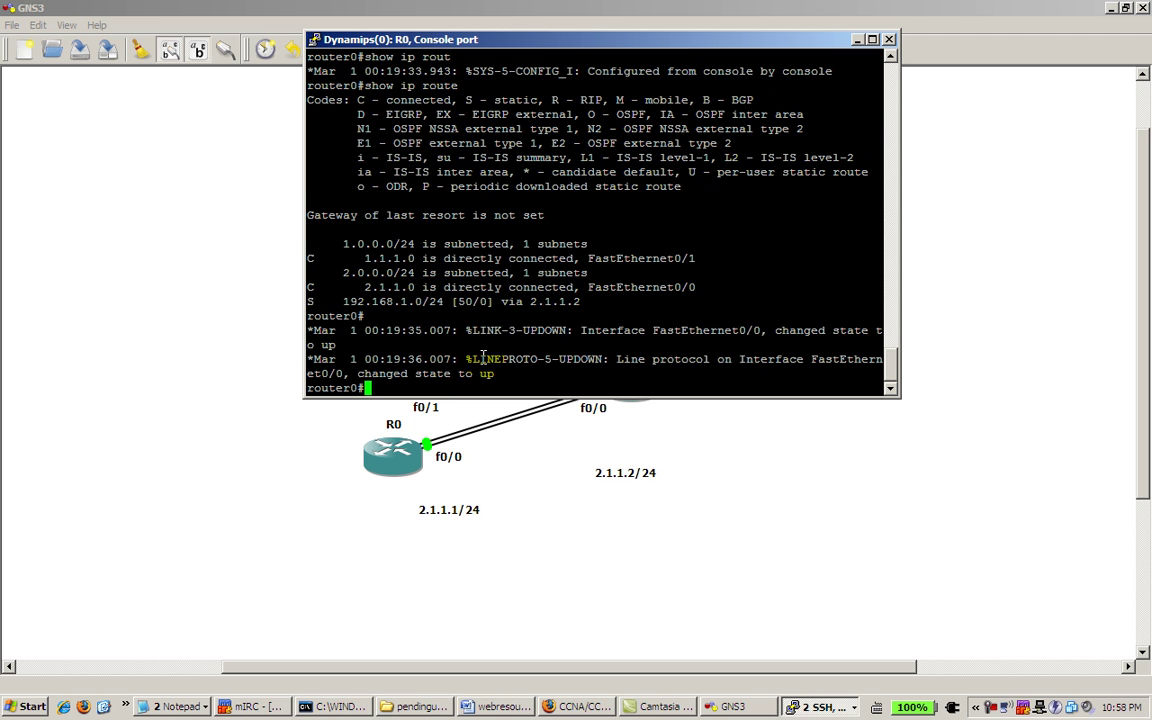
key("Up")
key("Return")
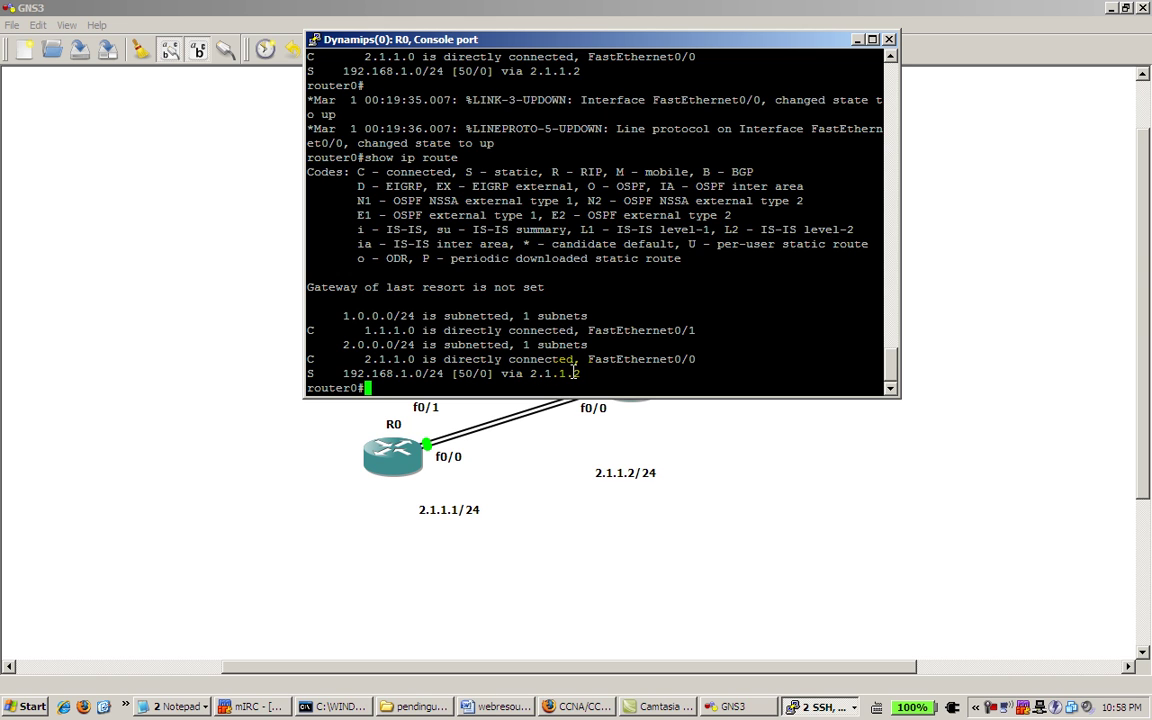
Drag R0's console to the top-left corner, exposing R1's loopback0 192.168.1.1/24
left_click_drag(546, 31, 440, 10)
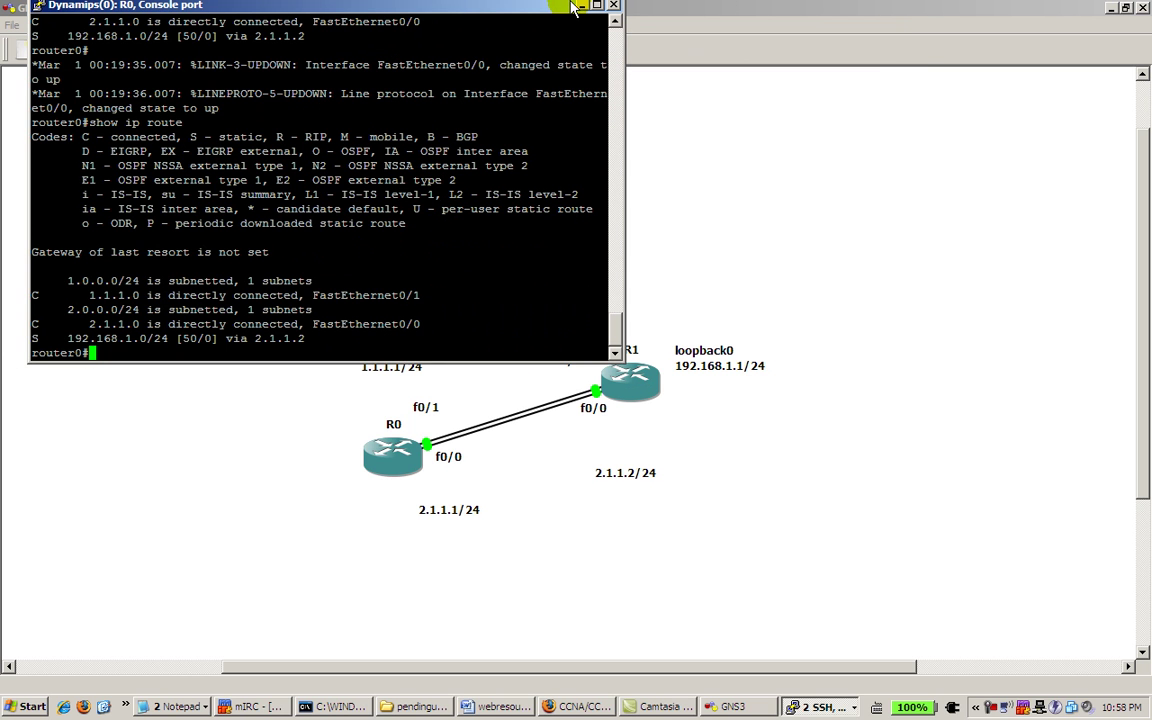